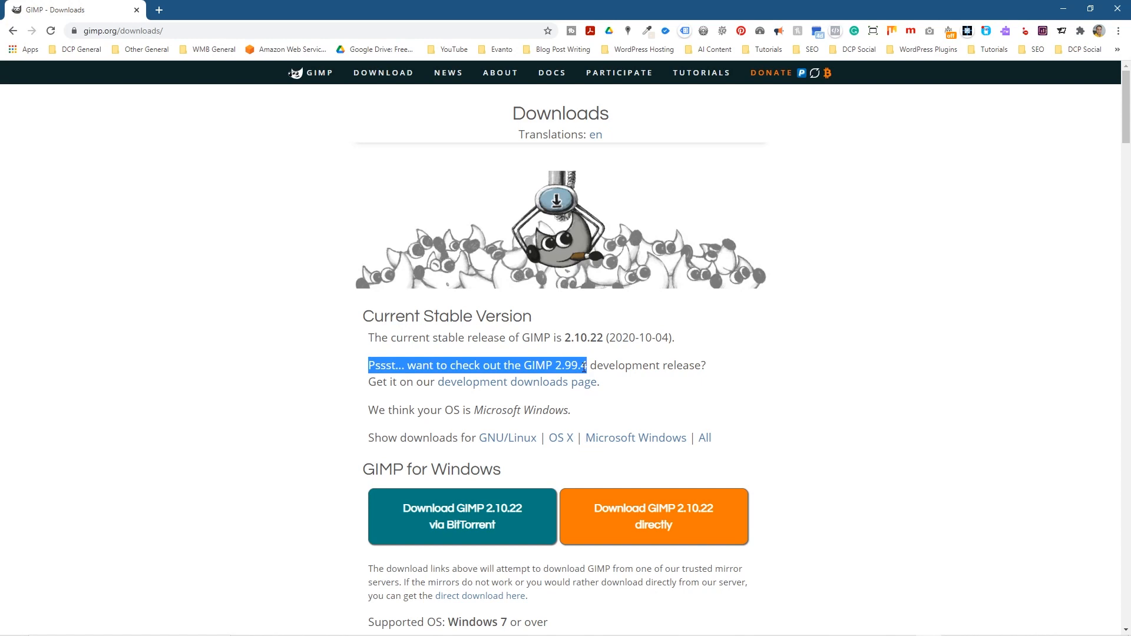
Open the development downloads page and review its notice about unstable builds and the stable GIMP 2.10.22 release.
{"action": "left_click", "coordinate": [632, 362]}
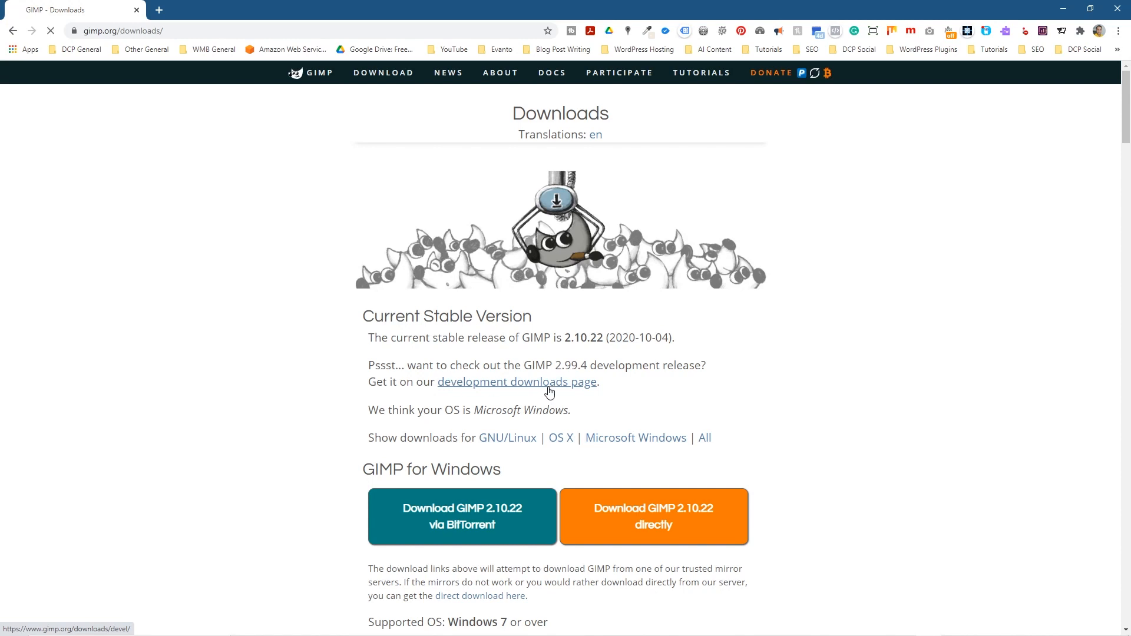
{"action": "left_click", "coordinate": [550, 390]}
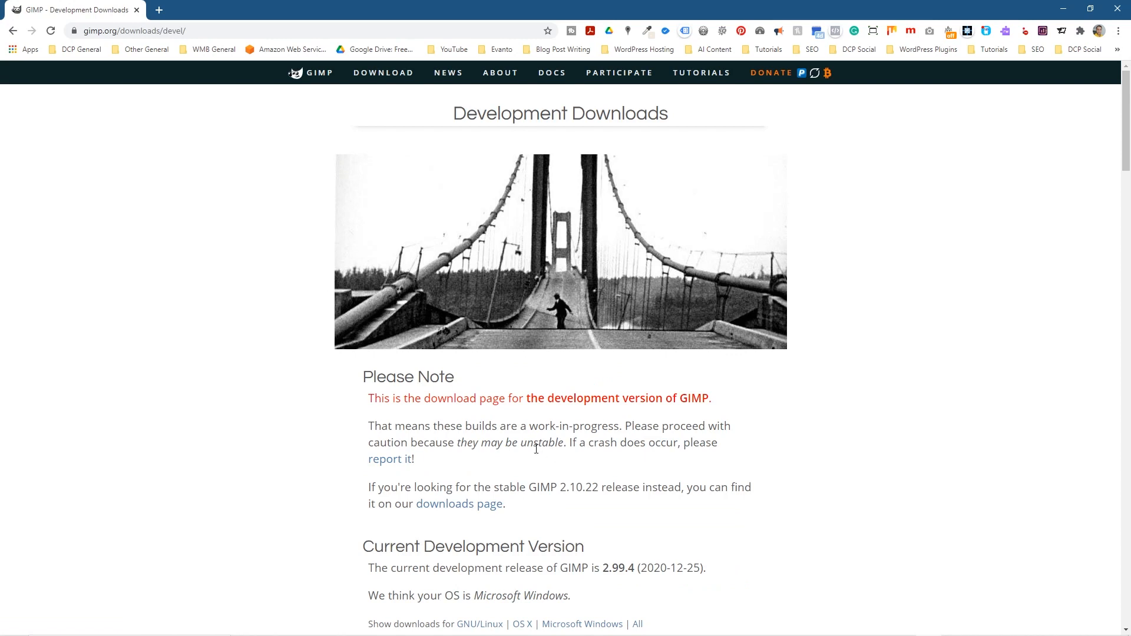
{"action": "left_click_drag", "start_coordinate": [518, 443], "coordinate": [558, 443]}
{"action": "left_click", "coordinate": [564, 443]}
{"action": "left_click_drag", "start_coordinate": [555, 487], "coordinate": [599, 488]}
{"action": "left_click", "coordinate": [608, 488]}
{"action": "left_click_drag", "start_coordinate": [529, 490], "coordinate": [605, 491]}
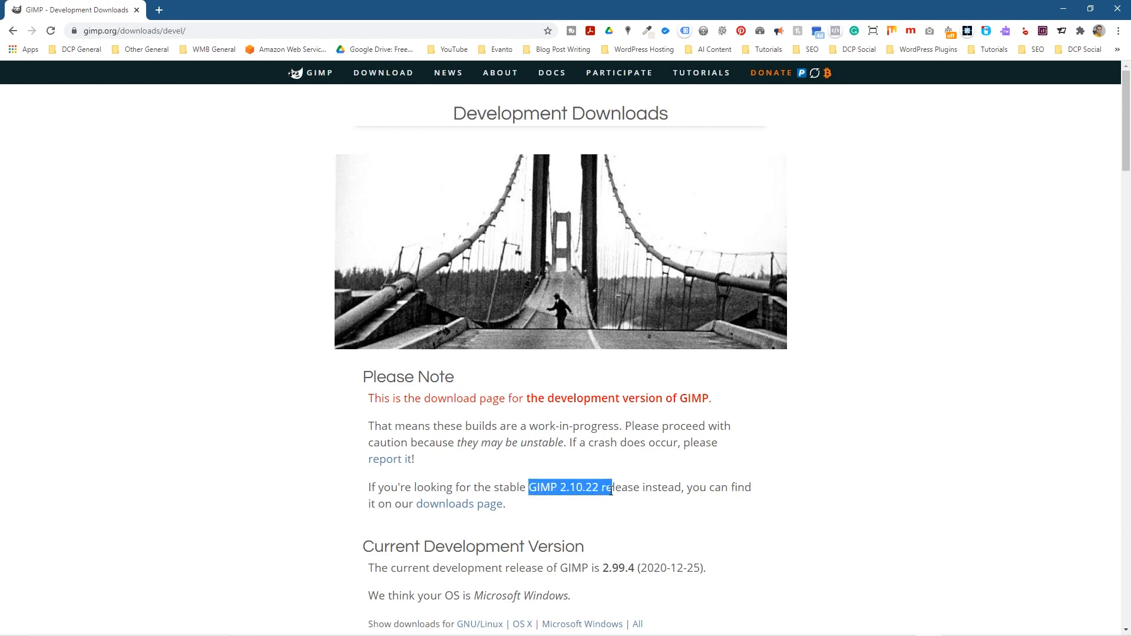
{"action": "left_click", "coordinate": [614, 510]}
Download the GIMP 2.99.4 development installer for Windows directly.
{"action": "scroll", "coordinate": [613, 510], "scroll_direction": "down", "scroll_amount": 4}
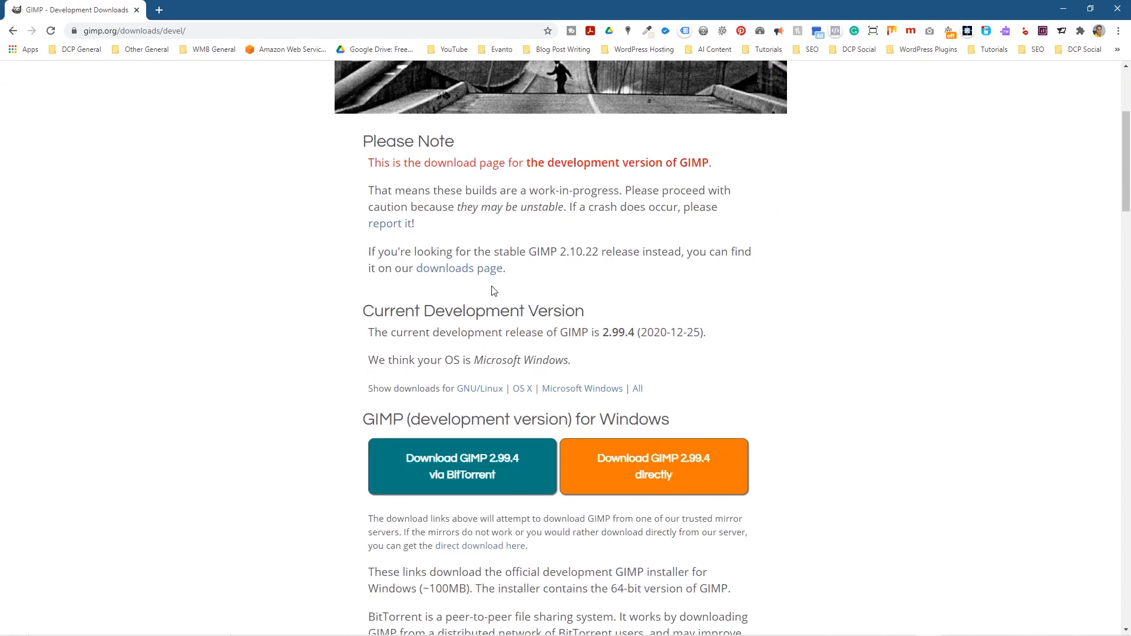
{"action": "left_click_drag", "start_coordinate": [604, 333], "coordinate": [631, 333]}
{"action": "left_click", "coordinate": [631, 378]}
{"action": "left_click", "coordinate": [646, 465]}
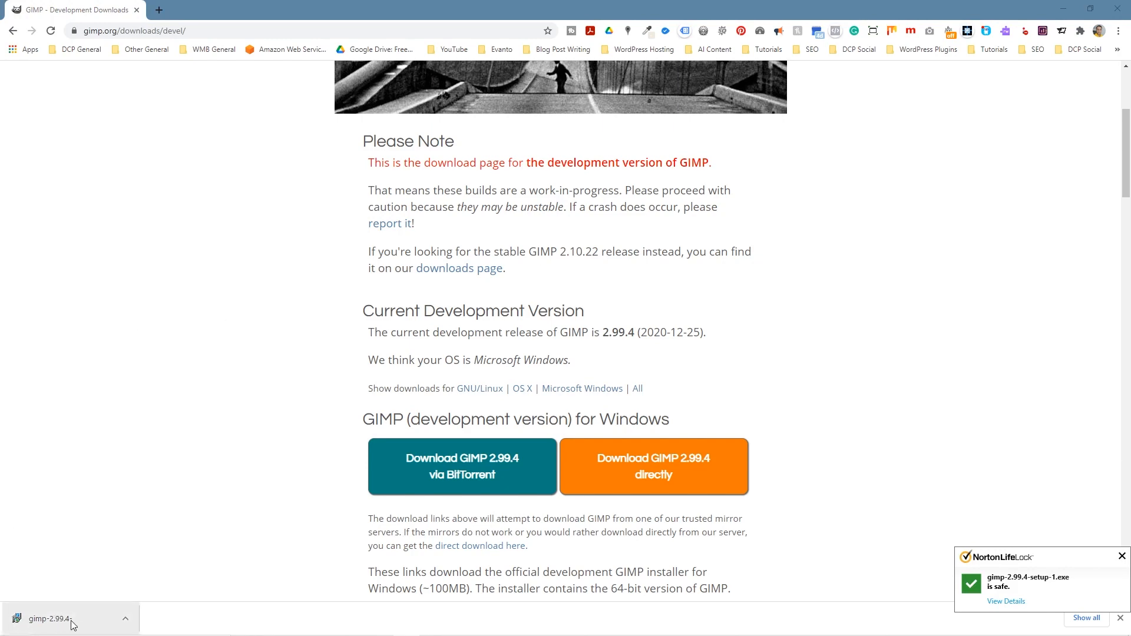
Open the desktop folder "How to install GIMP 2.99 development release" beside the browser, copy the downloaded installer into it, and dismiss the antivirus notification.
{"action": "key", "text": "super+Left"}
{"action": "left_click", "coordinate": [1024, 54]}
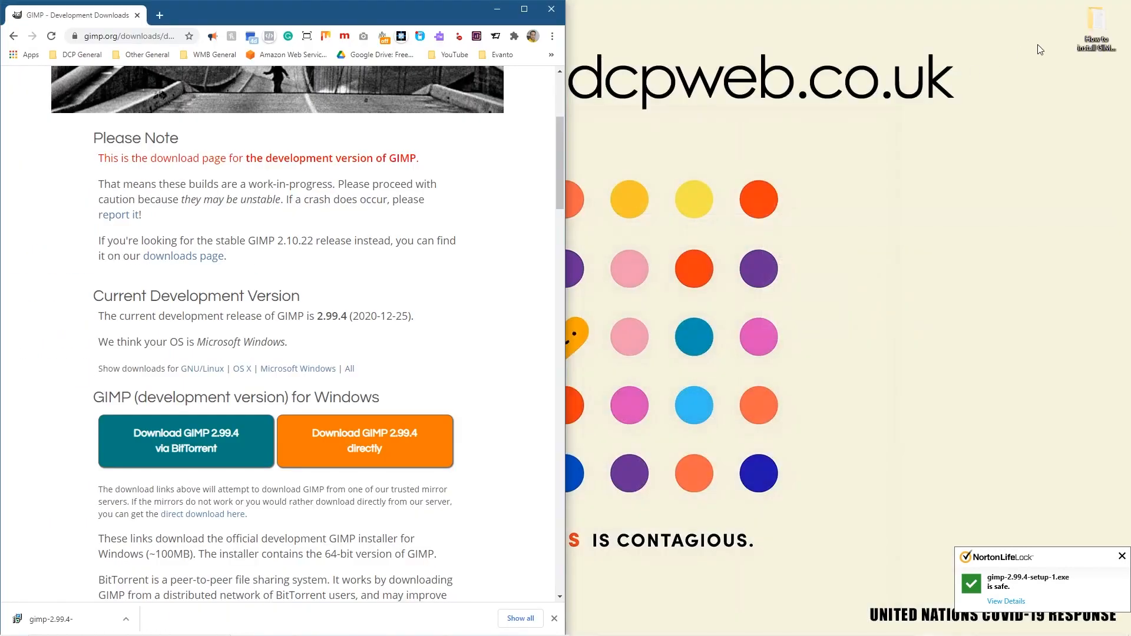
{"action": "double_click", "coordinate": [1096, 27]}
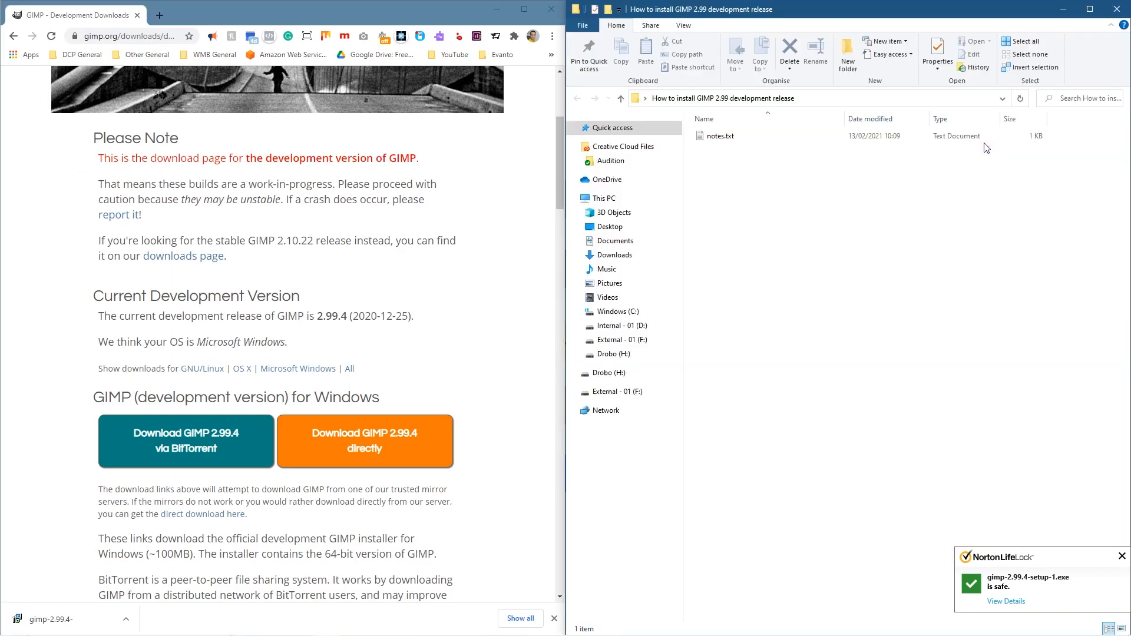
{"action": "left_click_drag", "start_coordinate": [39, 625], "coordinate": [848, 340]}
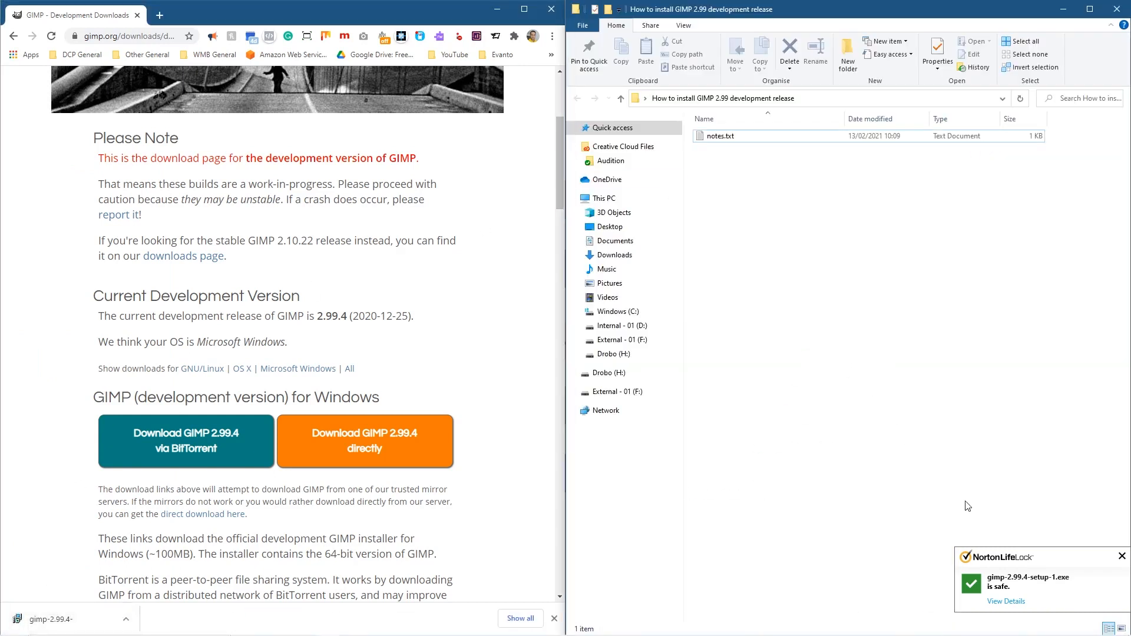
{"action": "left_click", "coordinate": [1121, 557]}
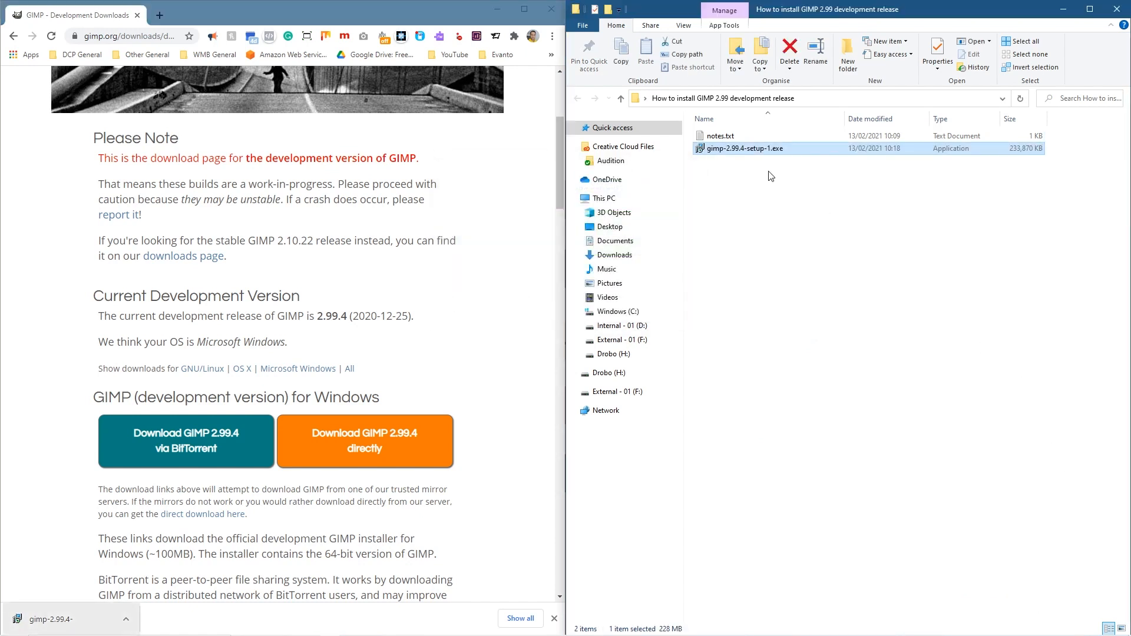
Run gimp-2.99.4-setup-1.exe, choose to install for me only, and continue with the development version.
{"action": "double_click", "coordinate": [750, 150]}
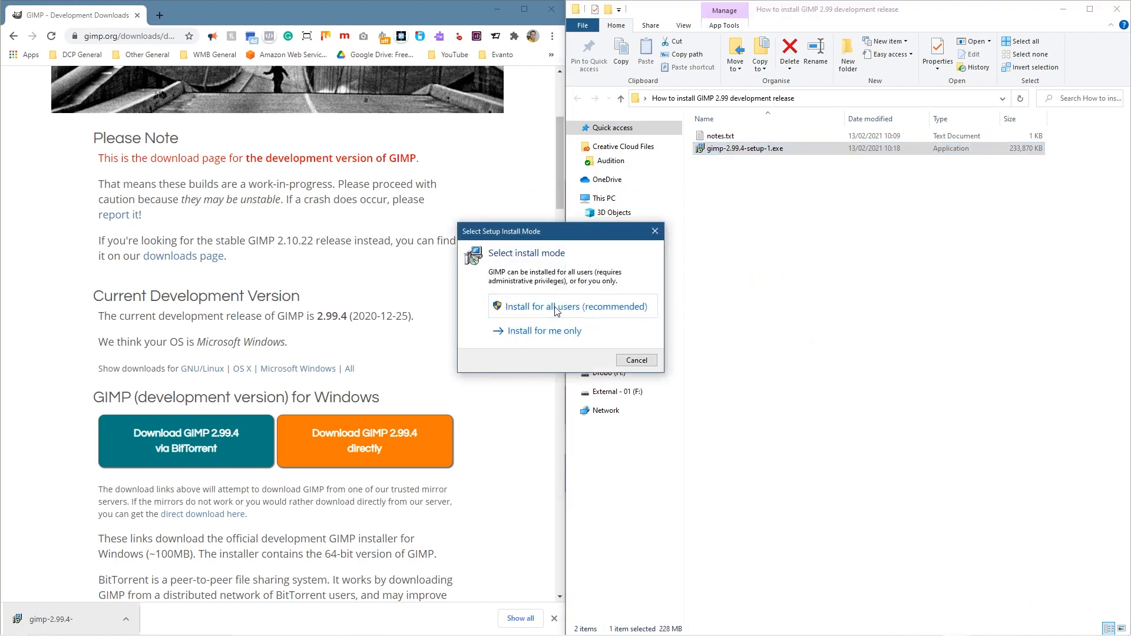
{"action": "left_click", "coordinate": [551, 332]}
{"action": "left_click", "coordinate": [577, 354]}
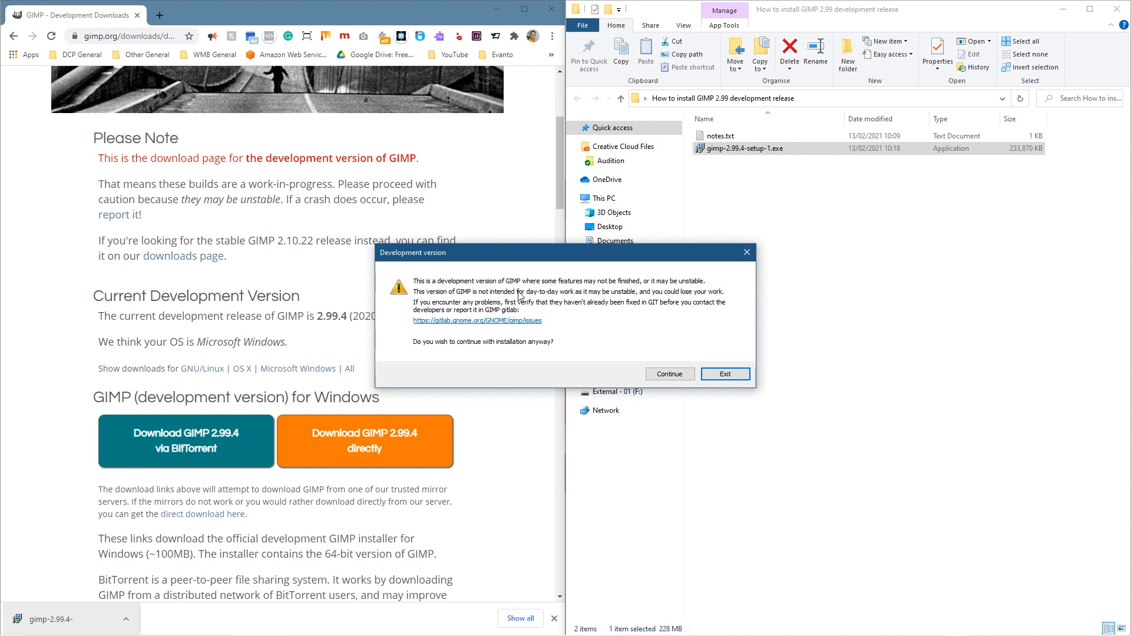
{"action": "left_click", "coordinate": [672, 375]}
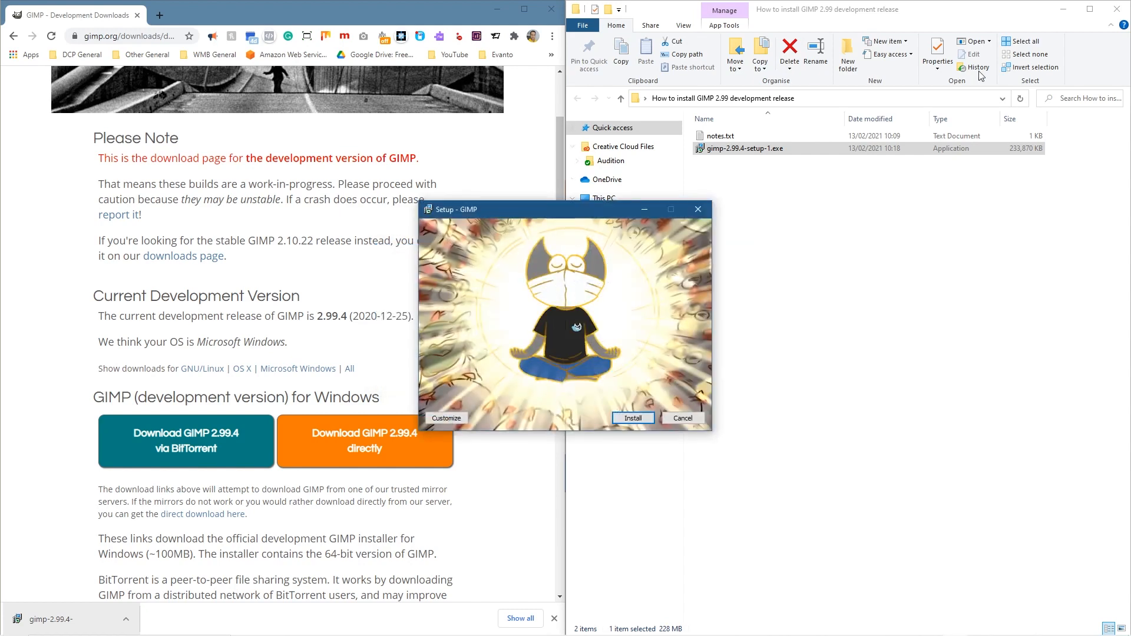
Minimise the folder and browser windows, install GIMP without customising, and finish the setup wizard.
{"action": "left_click", "coordinate": [1064, 8]}
{"action": "left_click", "coordinate": [497, 8]}
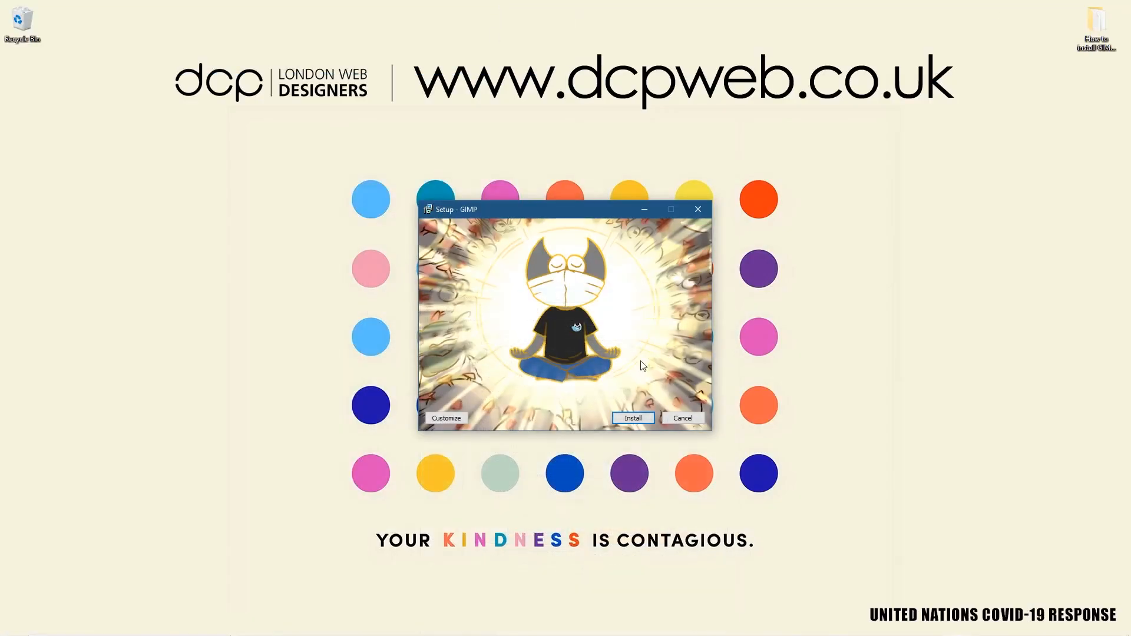
{"action": "left_click", "coordinate": [633, 418]}
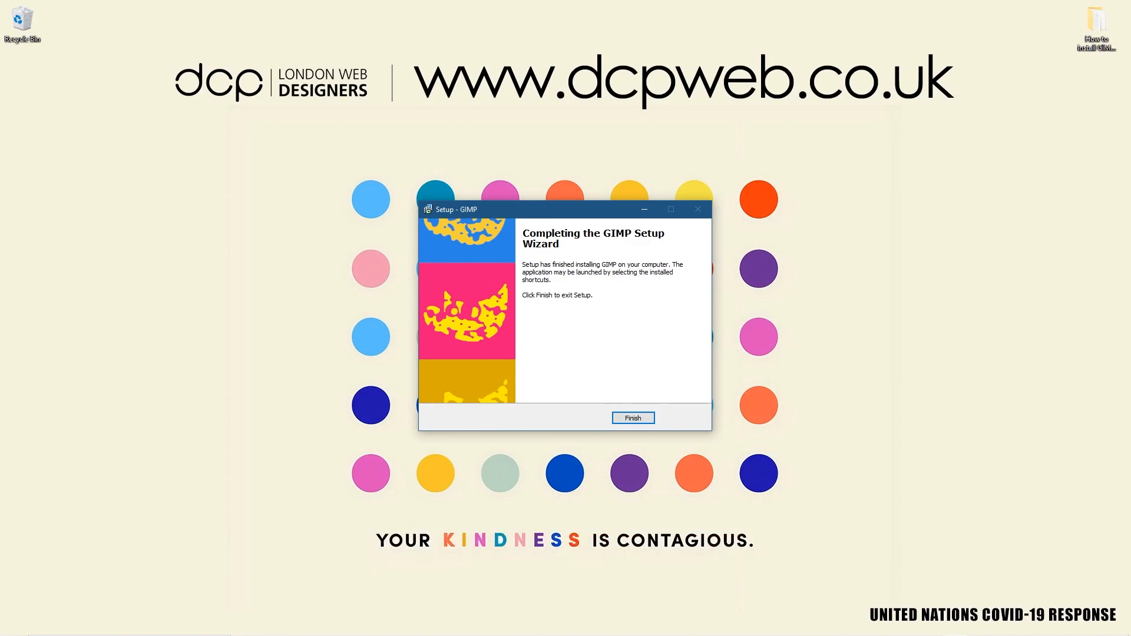
{"action": "key", "text": "Return"}
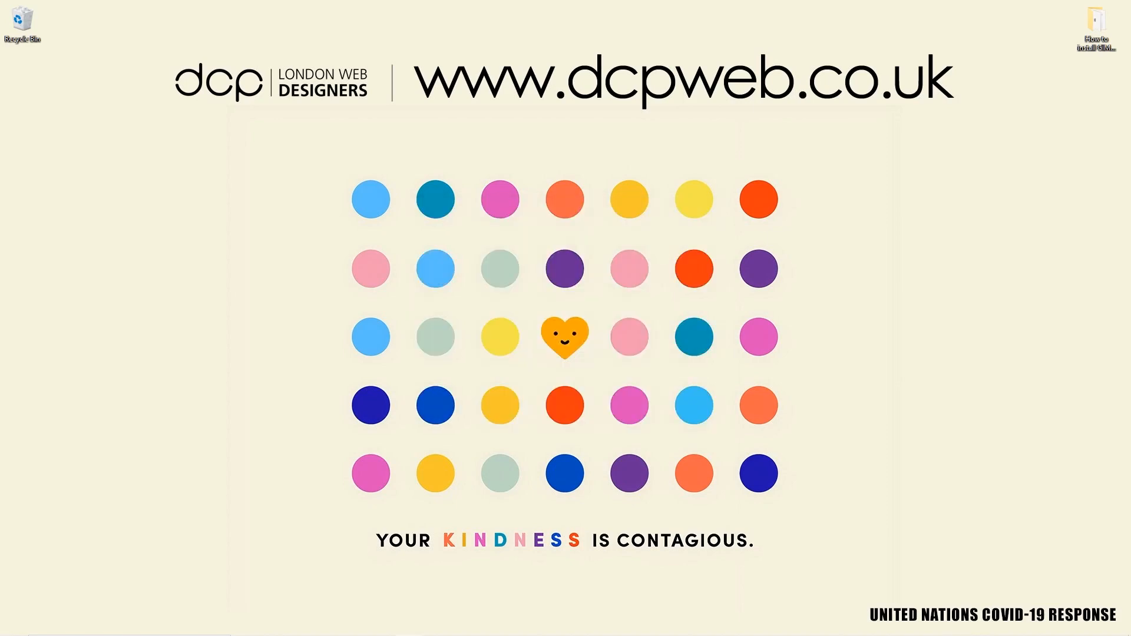
Switch to Chrome and load the copied Pixabay link to the white wings image.
{"action": "mouse_move", "coordinate": [883, 619]}
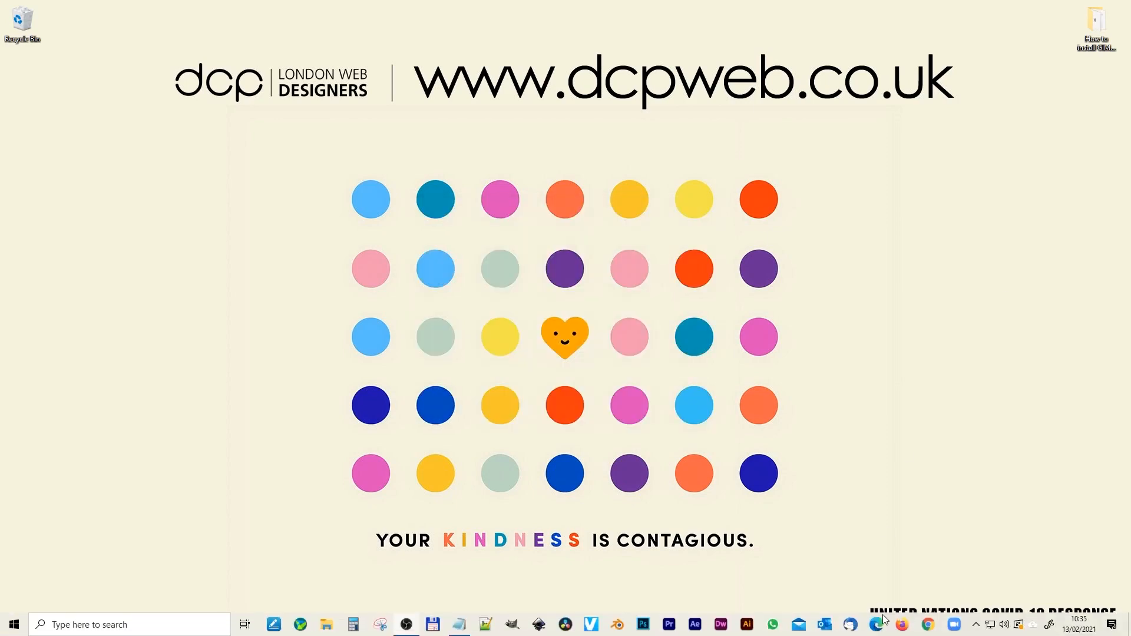
{"action": "left_click", "coordinate": [919, 625]}
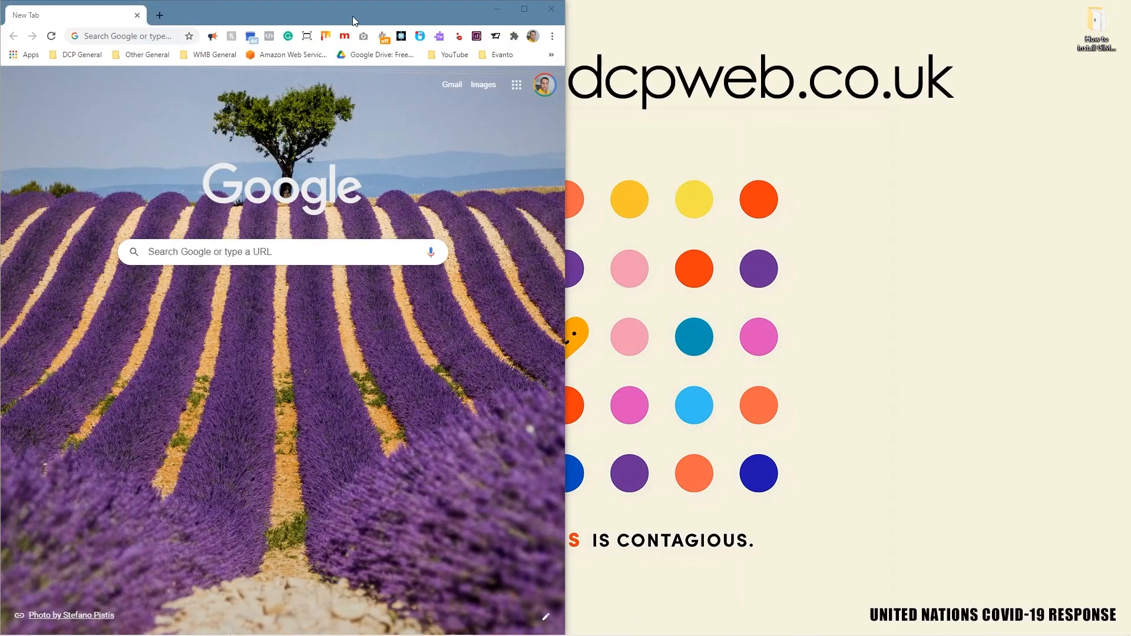
{"action": "left_click", "coordinate": [152, 33]}
{"action": "key", "text": "ctrl+v"}
{"action": "key", "text": "Return"}
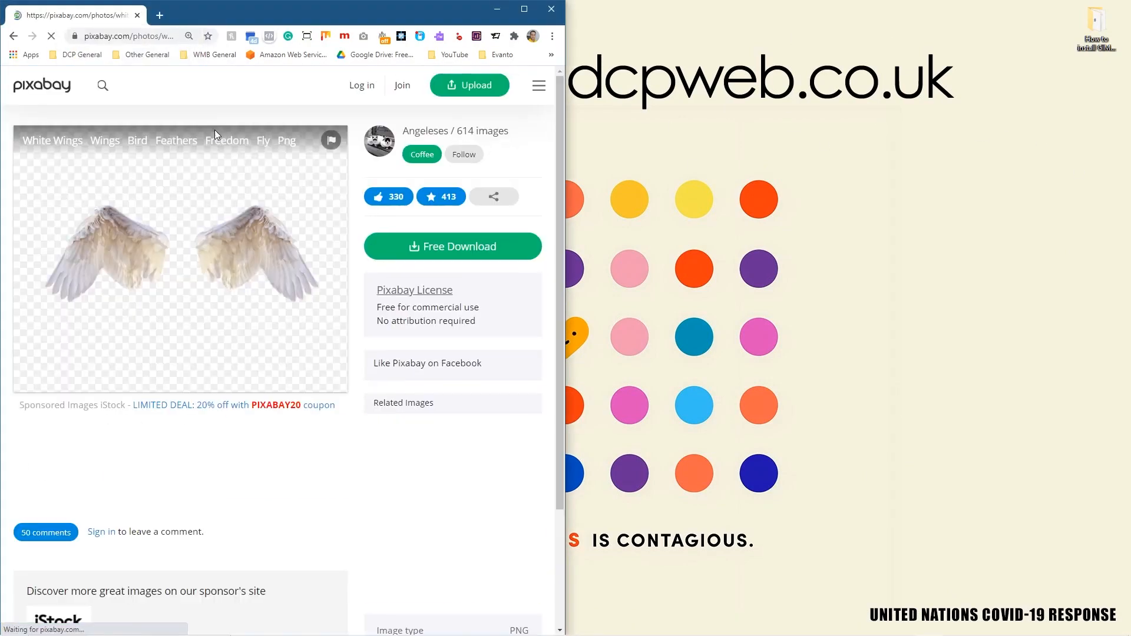
Download the white wings image as a 1920×1535 PNG, completing the captcha.
{"action": "left_click", "coordinate": [447, 255]}
{"action": "left_click", "coordinate": [422, 362]}
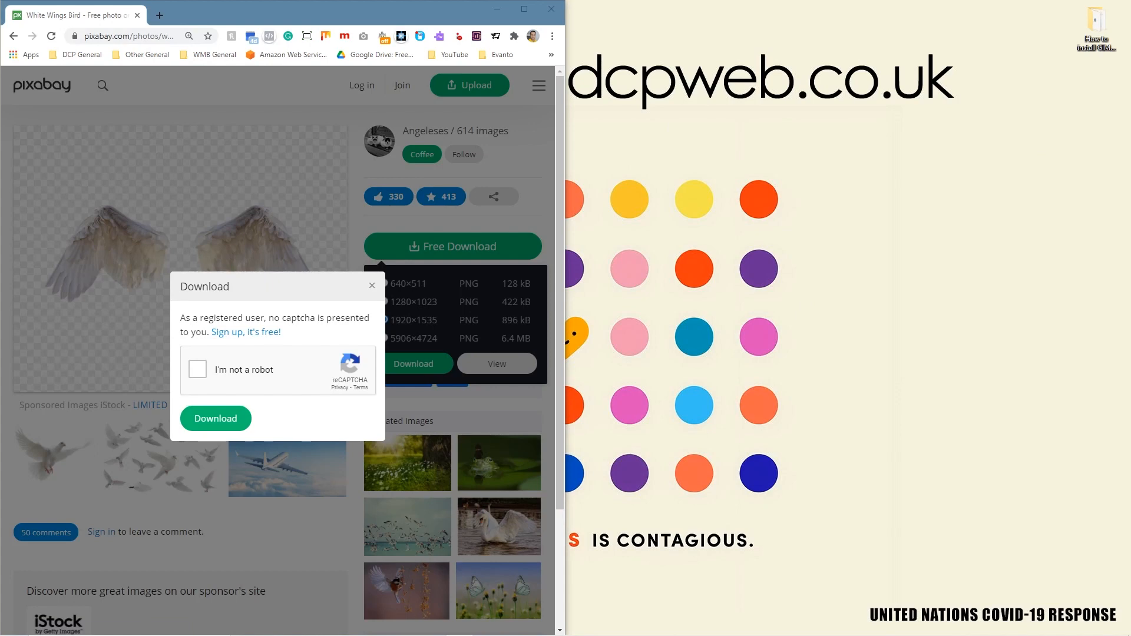
{"action": "left_click", "coordinate": [197, 369]}
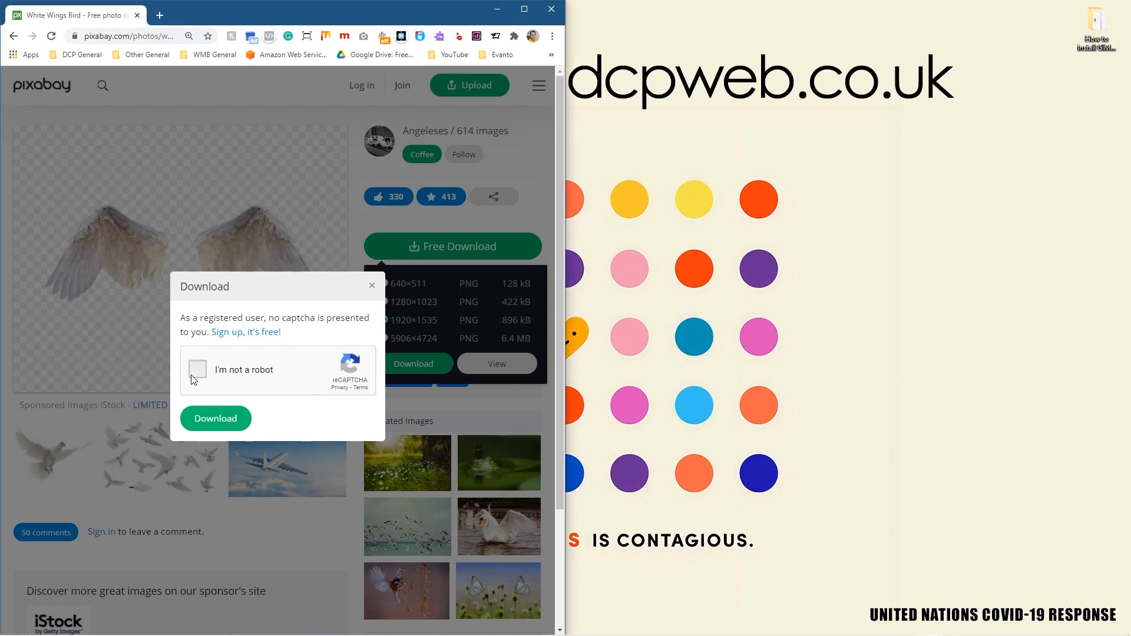
{"action": "left_click", "coordinate": [215, 423]}
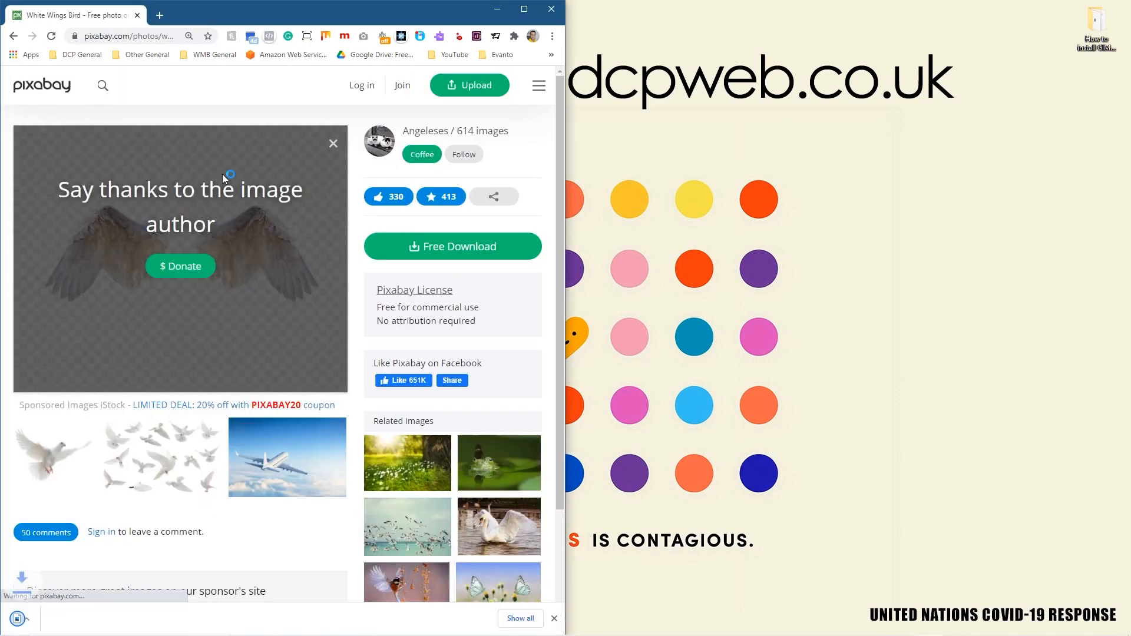
Load the Pixabay page of the girl in the forest and download the photo as a 1280×1920 JPG, completing the captcha.
{"action": "left_click", "coordinate": [132, 40]}
{"action": "key", "text": "ctrl+v"}
{"action": "key", "text": "Return"}
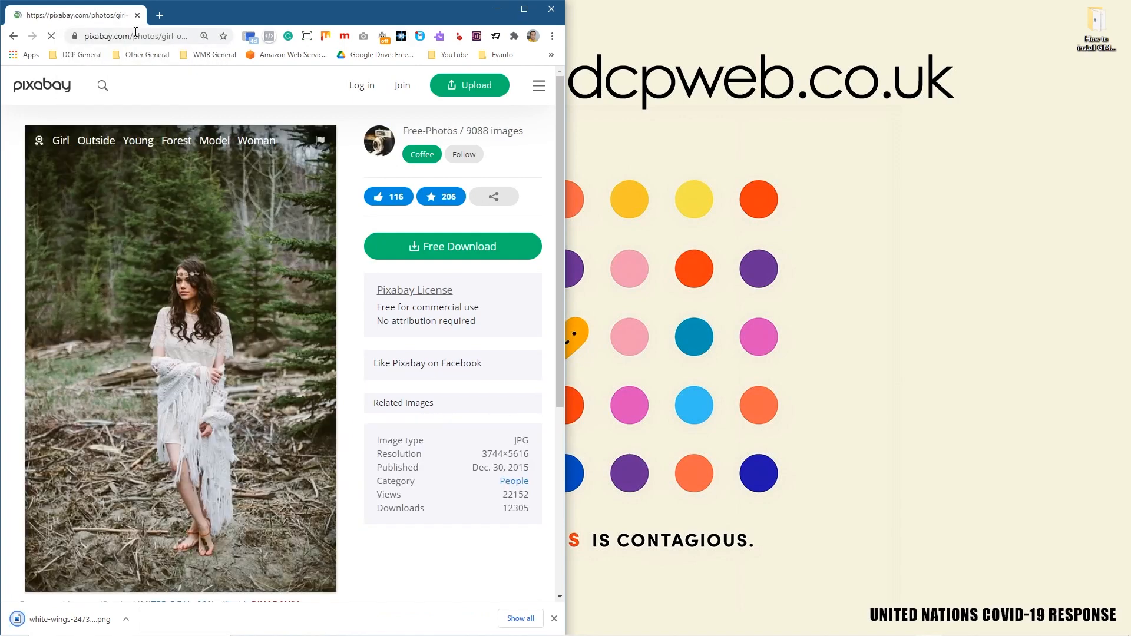
{"action": "left_click", "coordinate": [444, 246]}
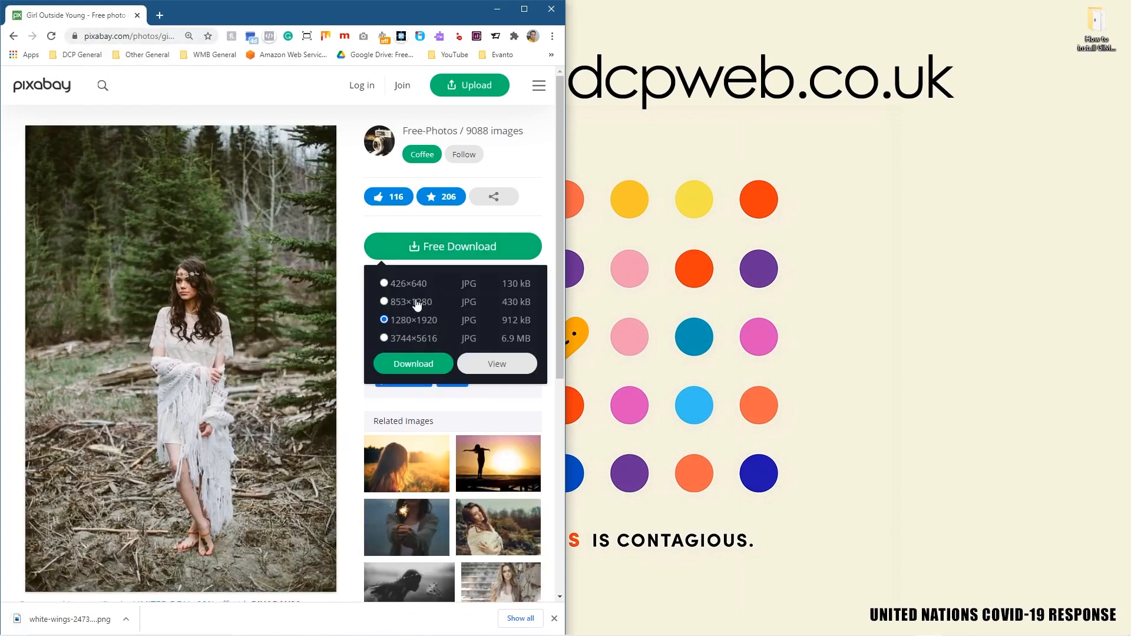
{"action": "left_click", "coordinate": [425, 364]}
{"action": "left_click", "coordinate": [196, 352]}
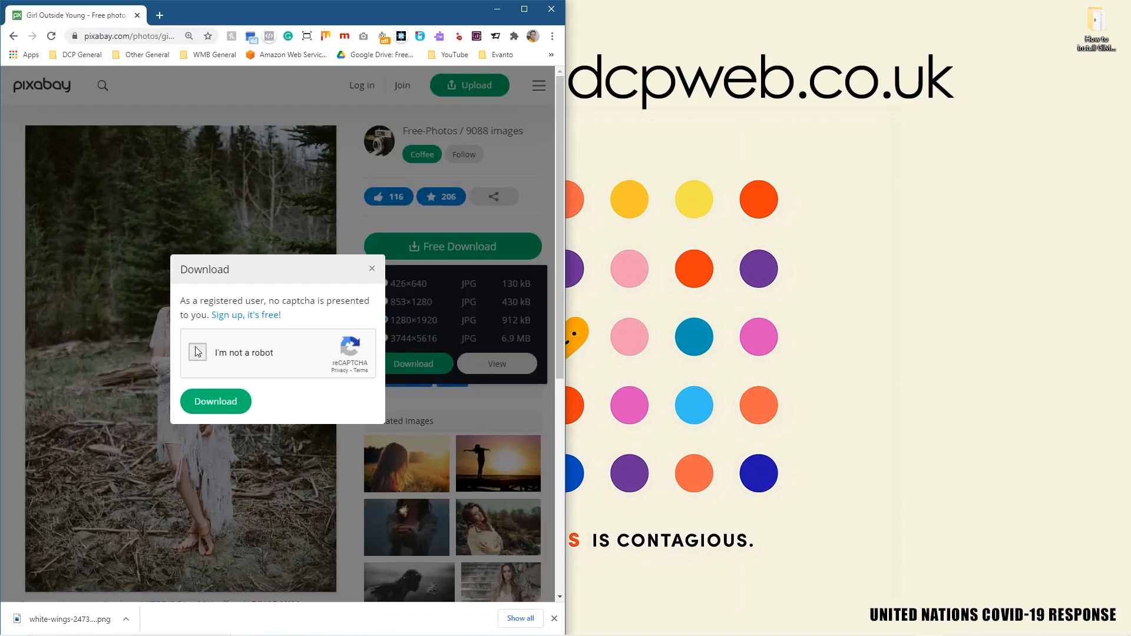
{"action": "left_click", "coordinate": [215, 402]}
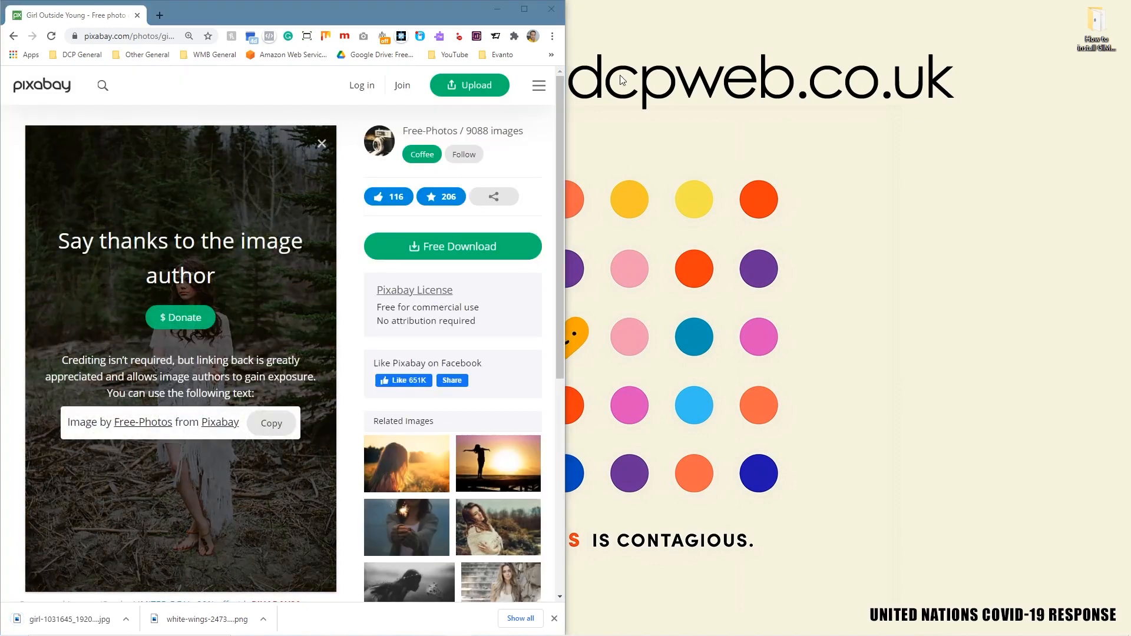
Load the Pixabay fir branch page and download the image as a 1920×1014 PNG, completing the captcha.
{"action": "left_click", "coordinate": [131, 37]}
{"action": "key", "text": "ctrl+v"}
{"action": "key", "text": "Return"}
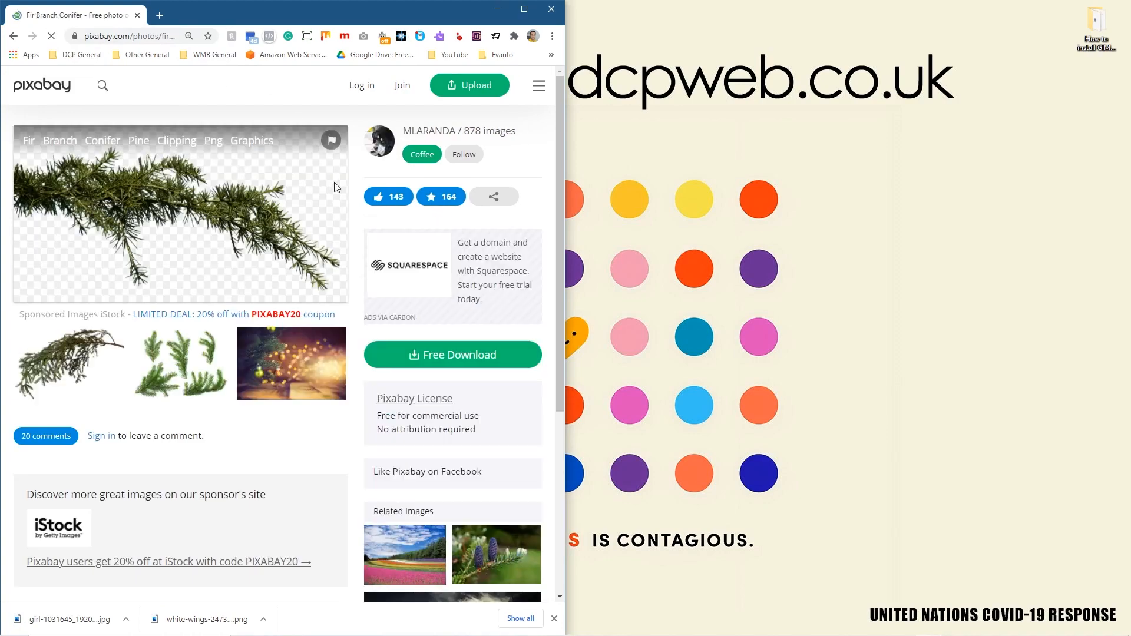
{"action": "left_click", "coordinate": [428, 351]}
{"action": "left_click", "coordinate": [384, 429]}
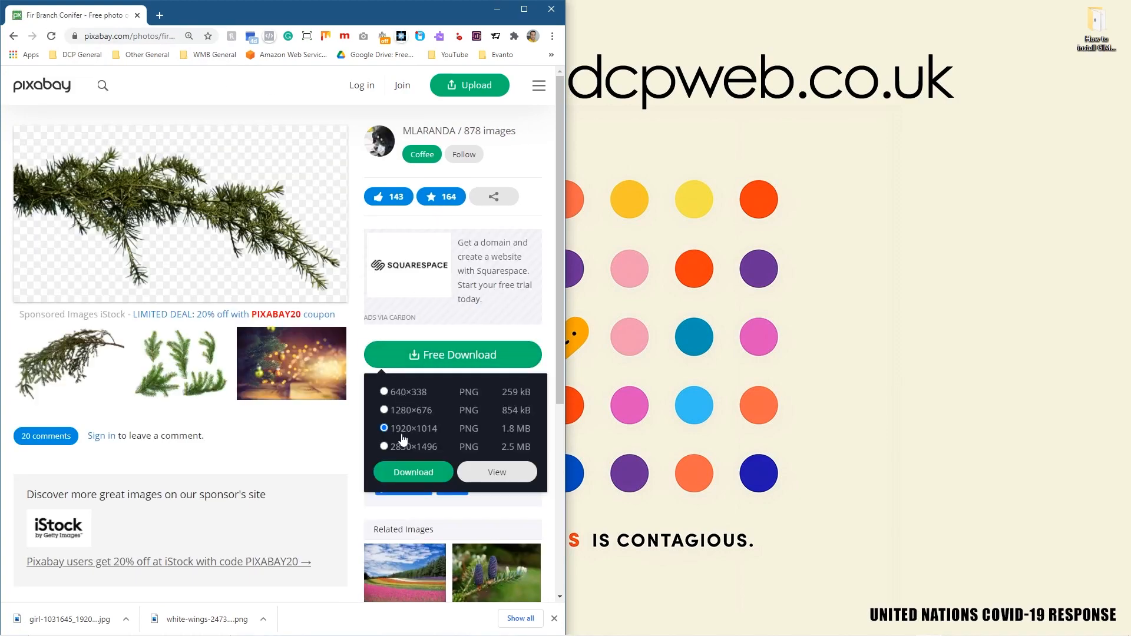
{"action": "left_click", "coordinate": [406, 471]}
{"action": "left_click", "coordinate": [198, 353]}
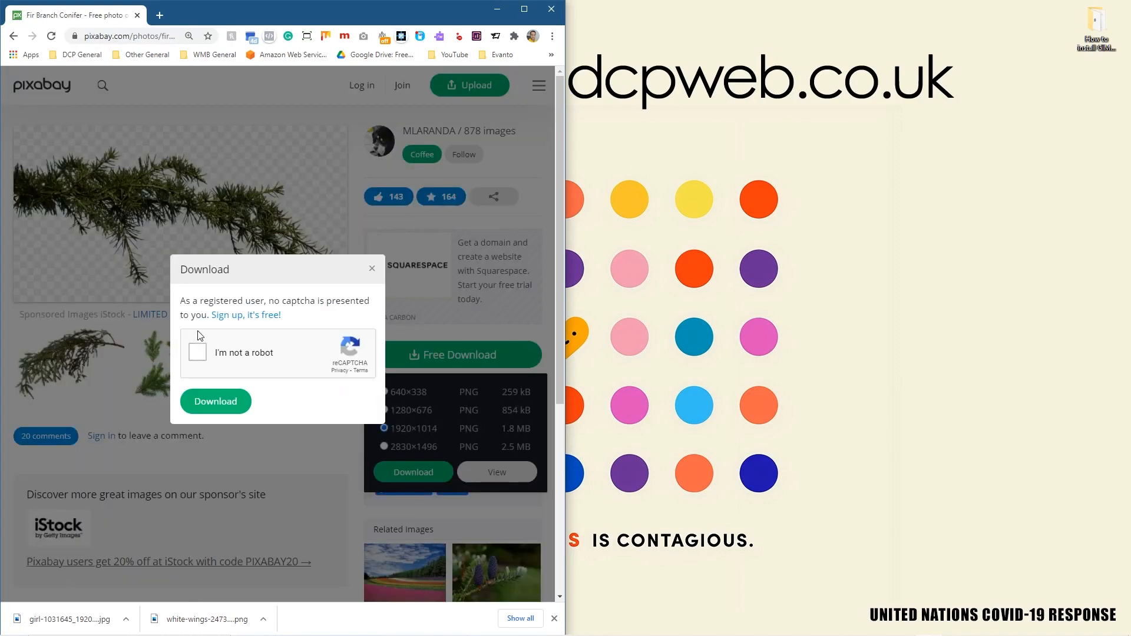
{"action": "left_click", "coordinate": [214, 405]}
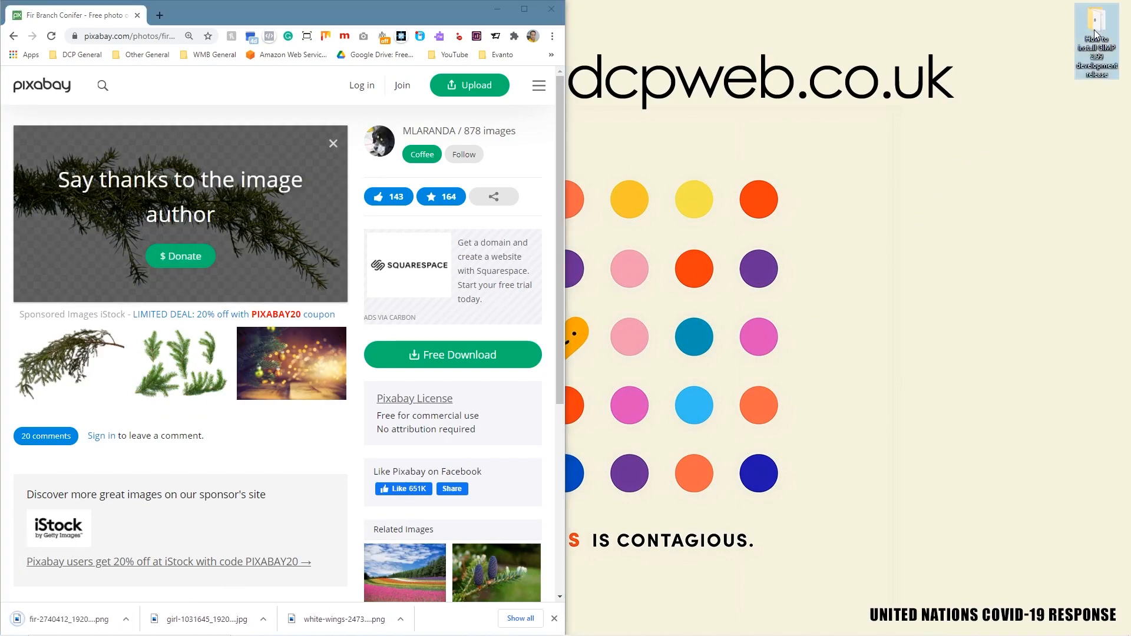
Reopen the GIMP 2.99 desktop folder beside the browser and copy the downloaded fir, girl and white wings images into it.
{"action": "double_click", "coordinate": [1094, 29]}
{"action": "key", "text": "super+Right"}
{"action": "left_click", "coordinate": [891, 325]}
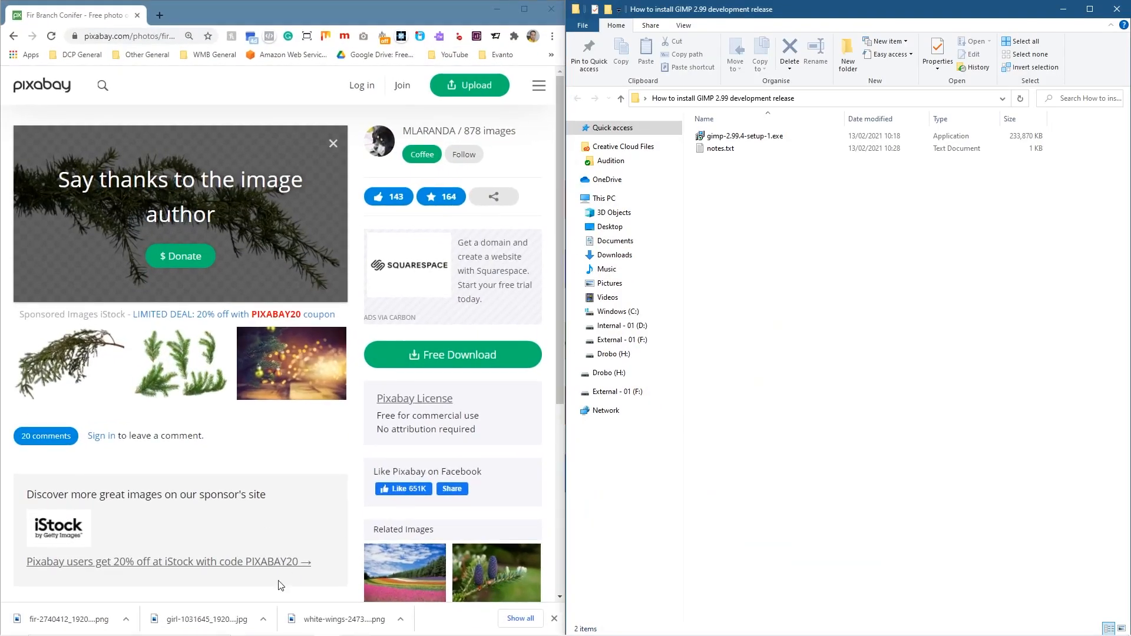
{"action": "left_click_drag", "start_coordinate": [83, 618], "coordinate": [812, 349]}
{"action": "left_click_drag", "start_coordinate": [207, 619], "coordinate": [831, 407]}
{"action": "left_click_drag", "start_coordinate": [318, 624], "coordinate": [798, 434]}
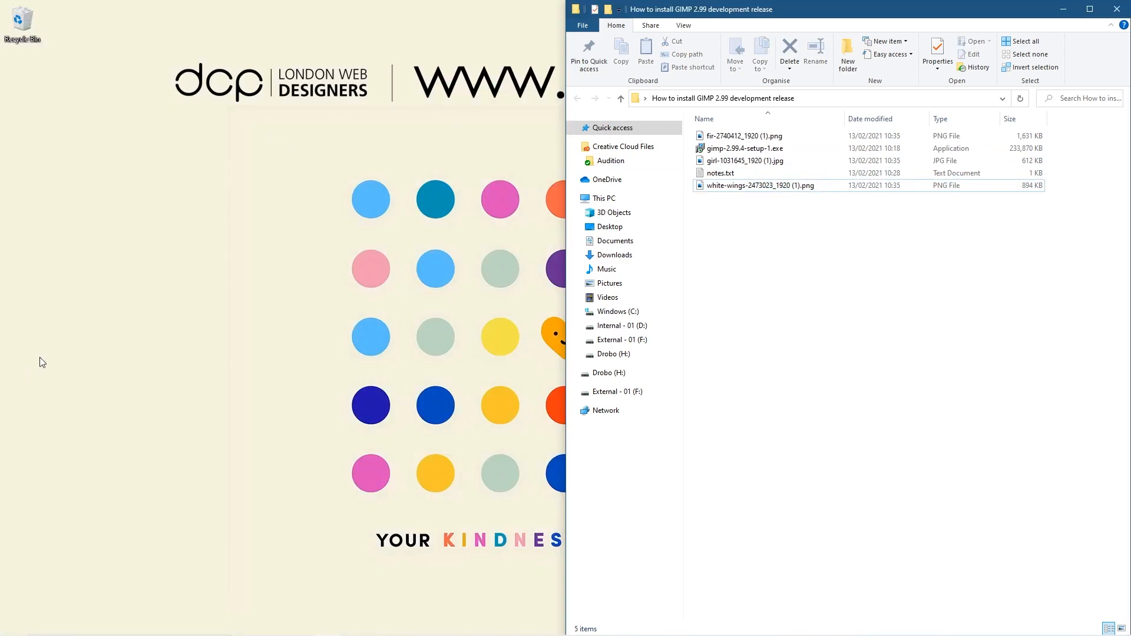
Launch the newly installed GIMP 2.99.4 and close the image folder window.
{"action": "key", "text": "super"}
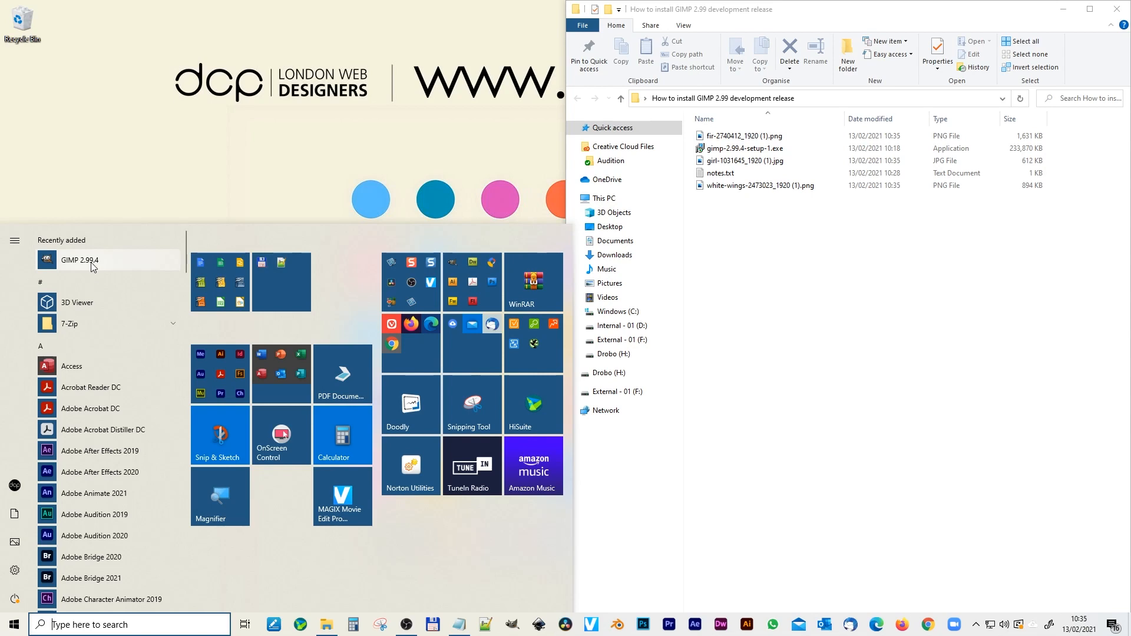
{"action": "left_click", "coordinate": [91, 264]}
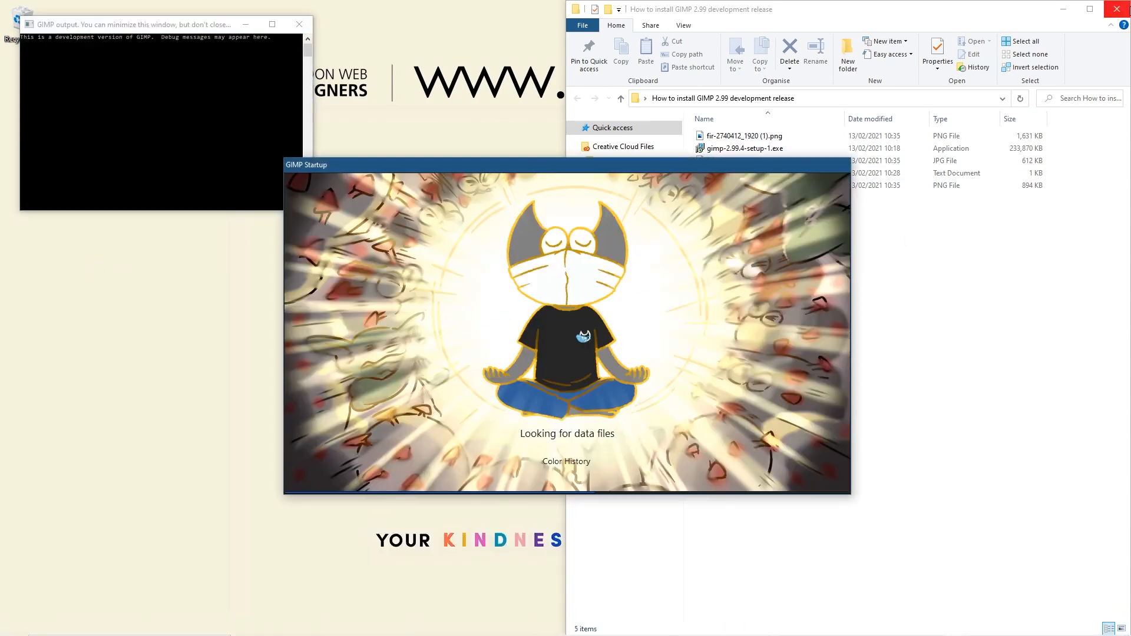
{"action": "left_click", "coordinate": [1116, 9]}
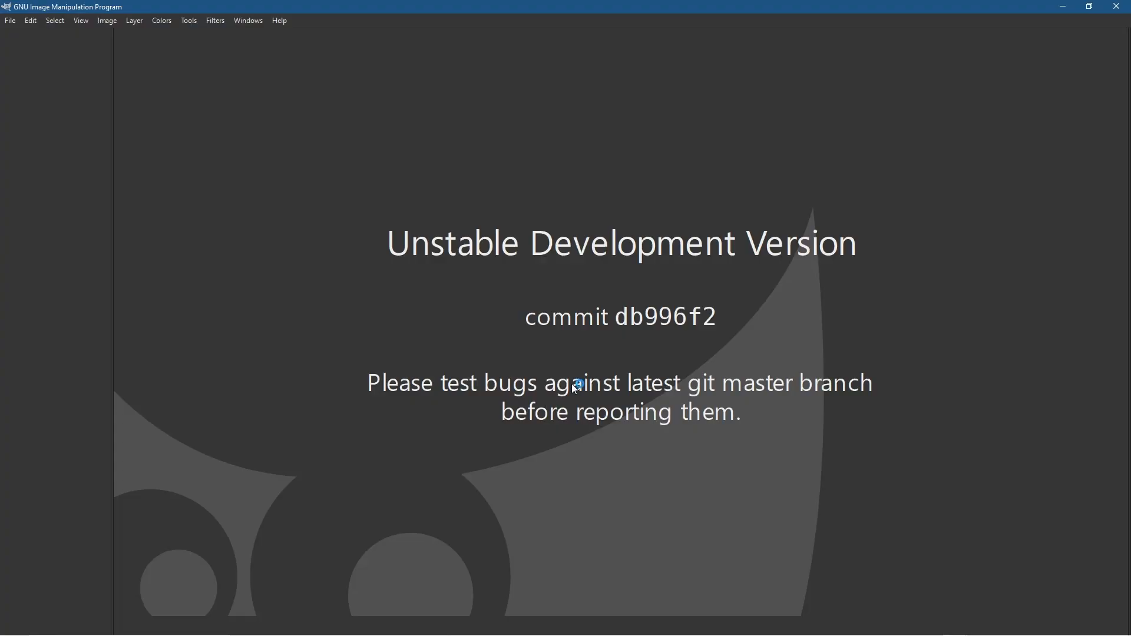
Reopen the GIMP 2.99 desktop image folder, load the girl JPG from it as a new image and duplicate its layer.
{"action": "double_click", "coordinate": [995, 7]}
{"action": "double_click", "coordinate": [1095, 45]}
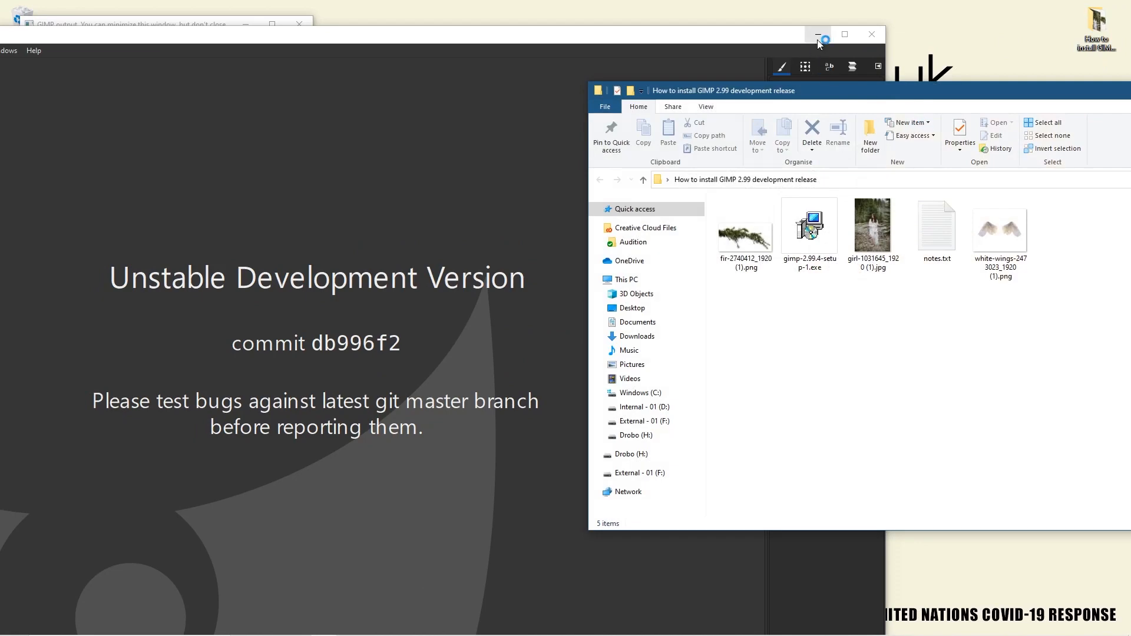
{"action": "left_click", "coordinate": [754, 30]}
{"action": "double_click", "coordinate": [754, 31]}
{"action": "key", "text": "alt+Tab"}
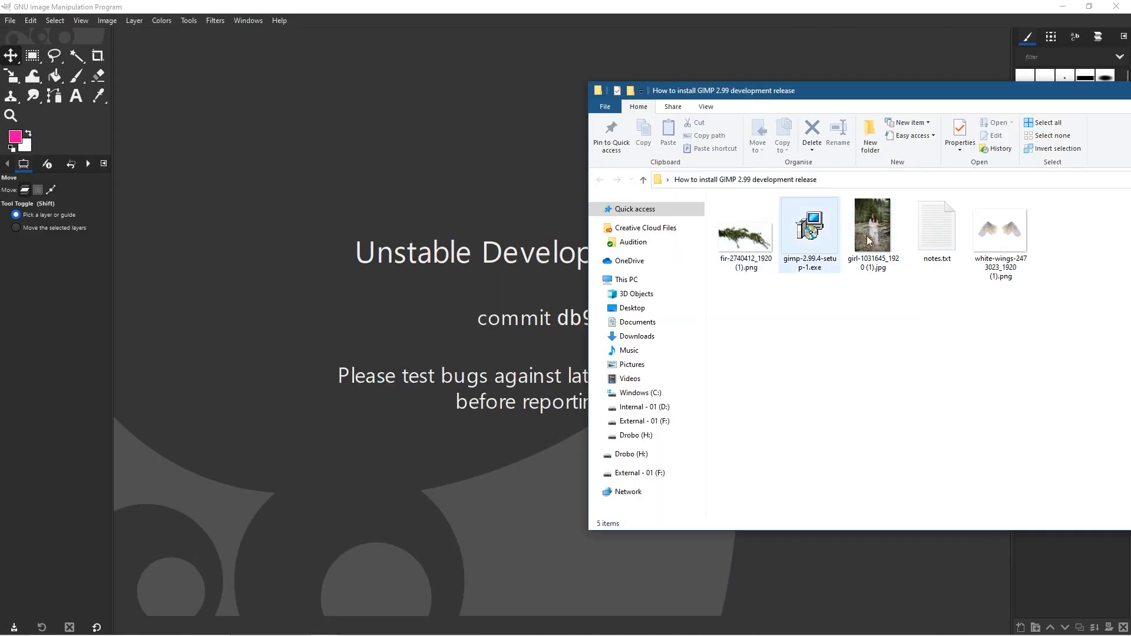
{"action": "left_click", "coordinate": [864, 225]}
{"action": "left_click_drag", "start_coordinate": [893, 197], "coordinate": [299, 289]}
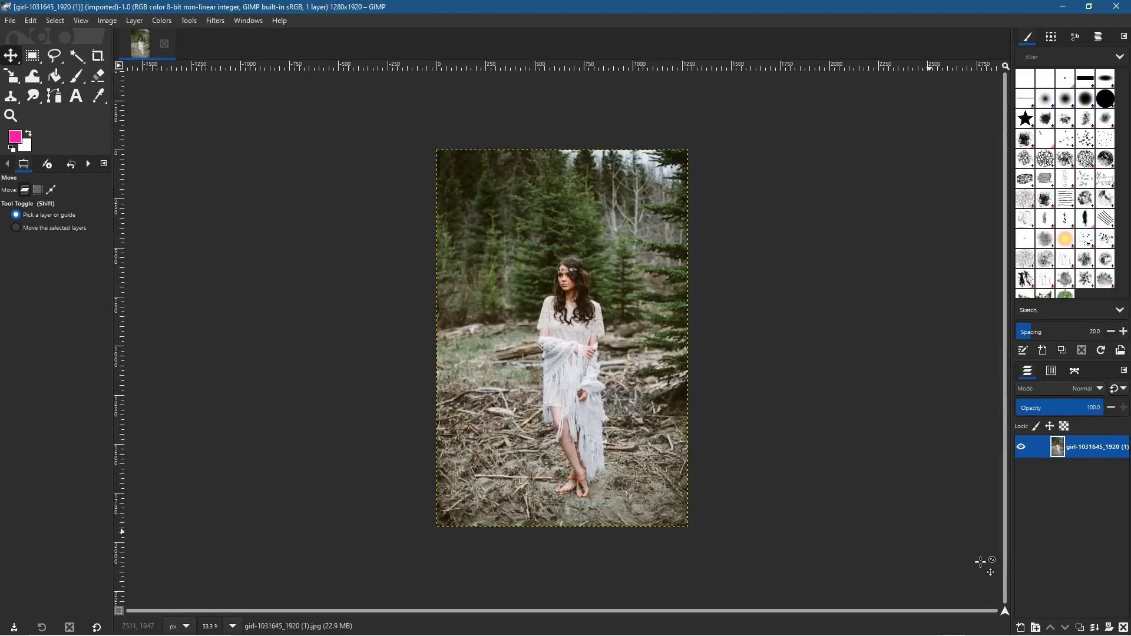
{"action": "left_click", "coordinate": [1081, 628]}
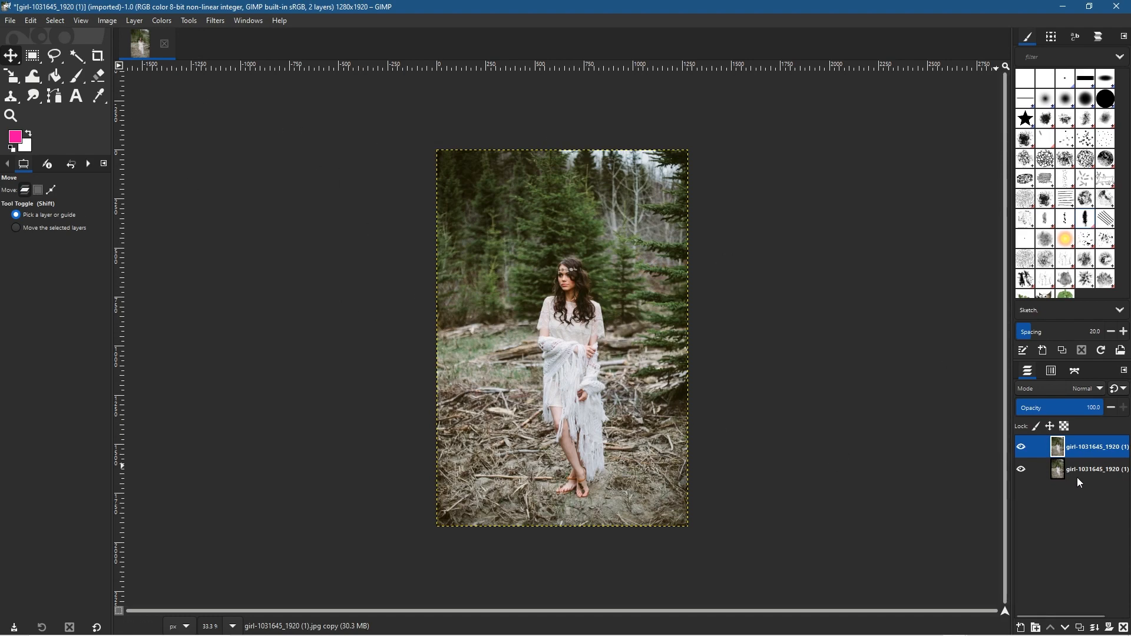
Try moving both girl layers to the right together, undo the move and reselect only the top girl layer.
{"action": "left_click", "coordinate": [1079, 475], "text": "ctrl"}
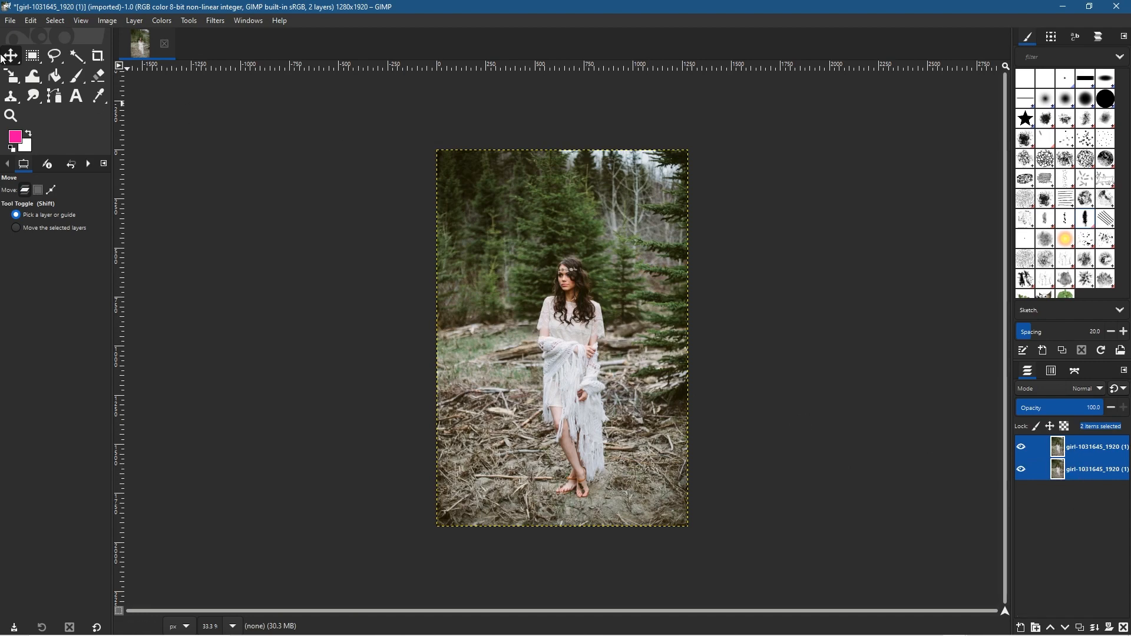
{"action": "left_click_drag", "start_coordinate": [552, 289], "coordinate": [599, 285], "text": "shift"}
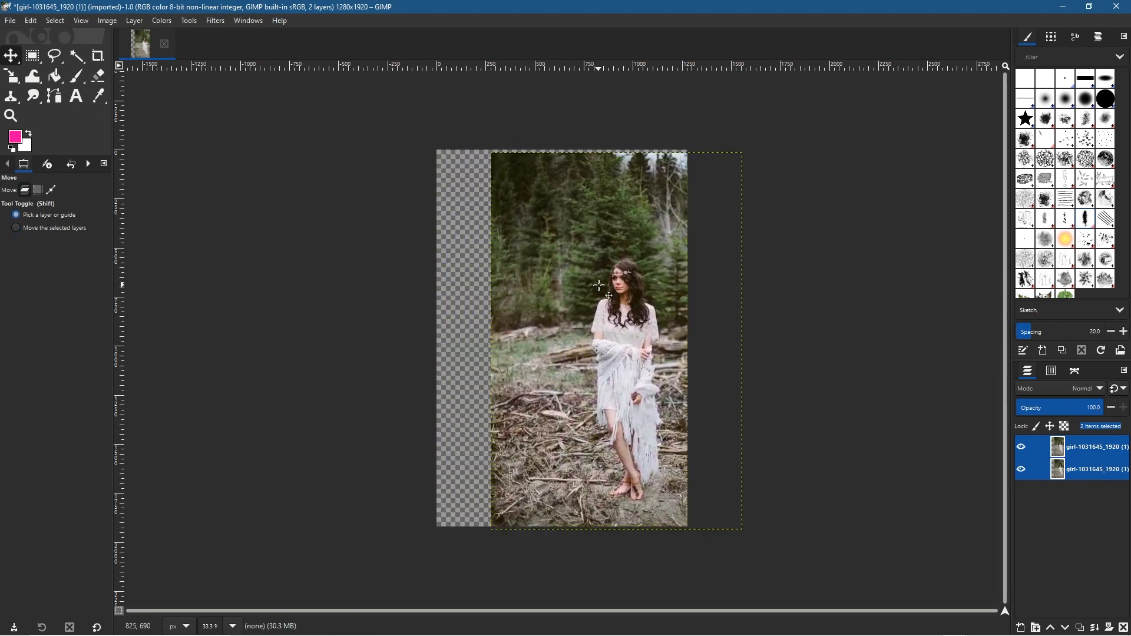
{"action": "key", "text": "ctrl+z"}
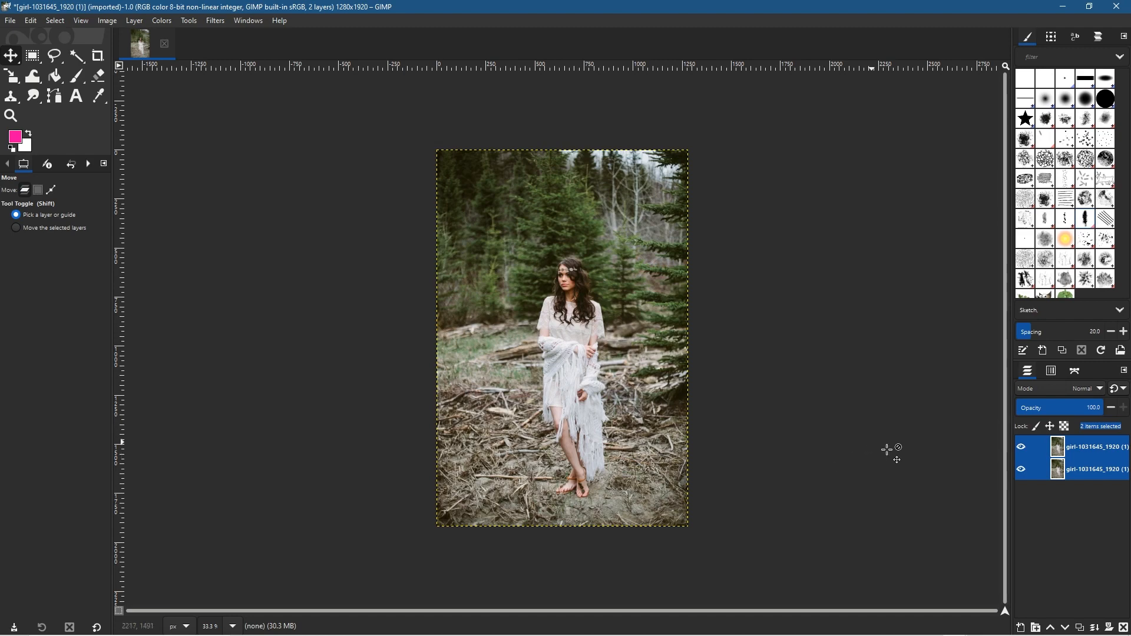
{"action": "left_click", "coordinate": [1092, 454], "text": "ctrl"}
{"action": "left_click", "coordinate": [1090, 449]}
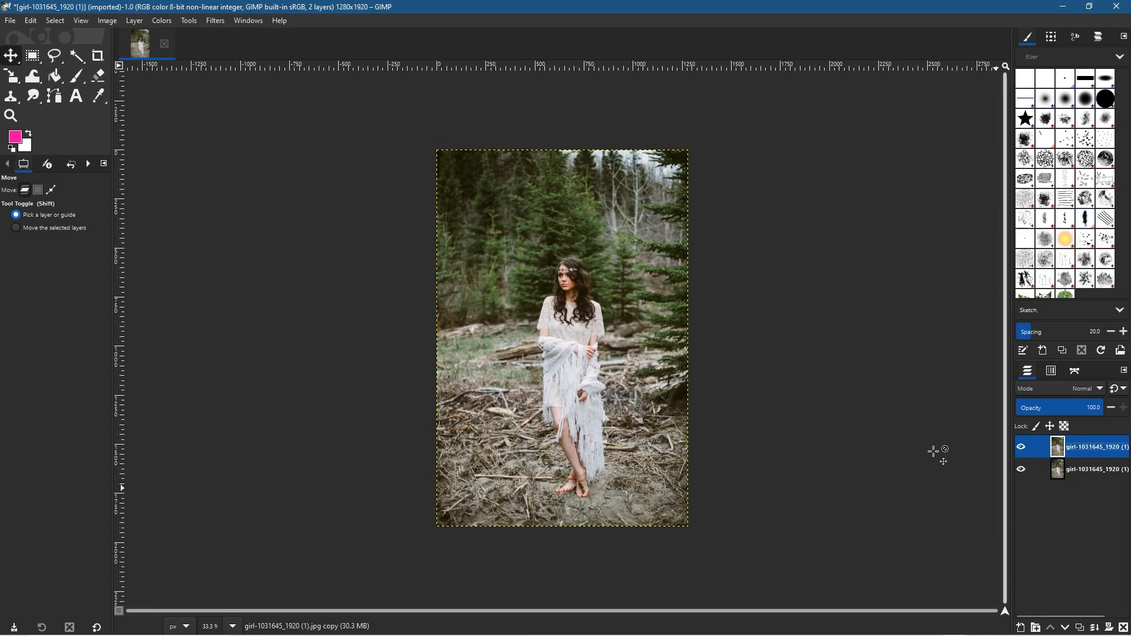
Trace a Free Select outline around the girl's head, torso and arms down to her hip and close it into a selection.
{"action": "right_click", "coordinate": [51, 58]}
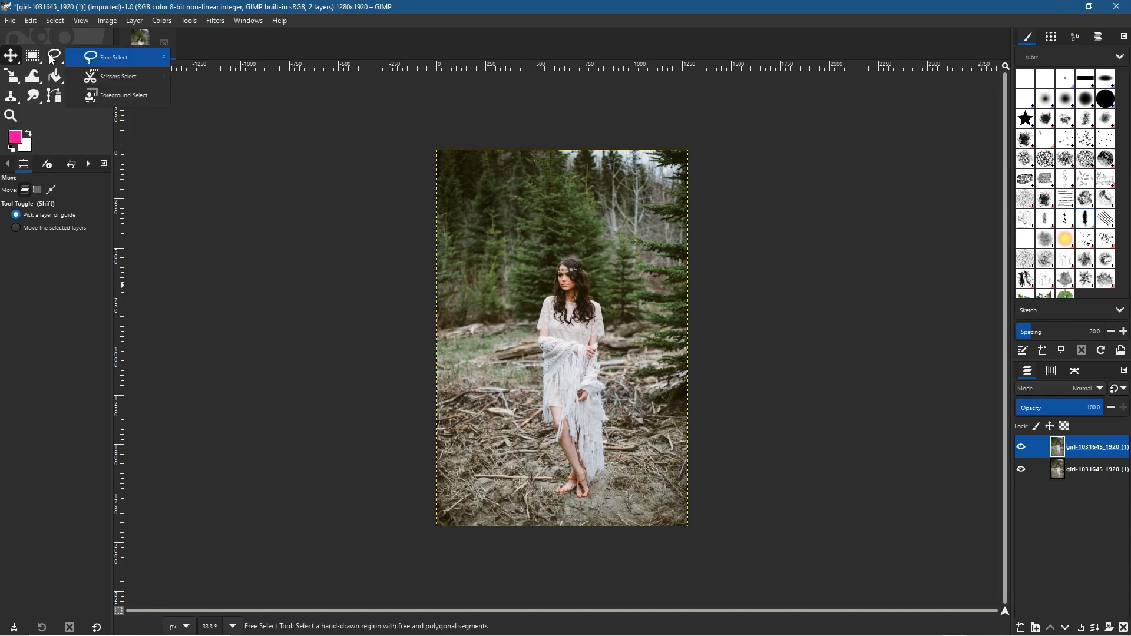
{"action": "left_click", "coordinate": [112, 58]}
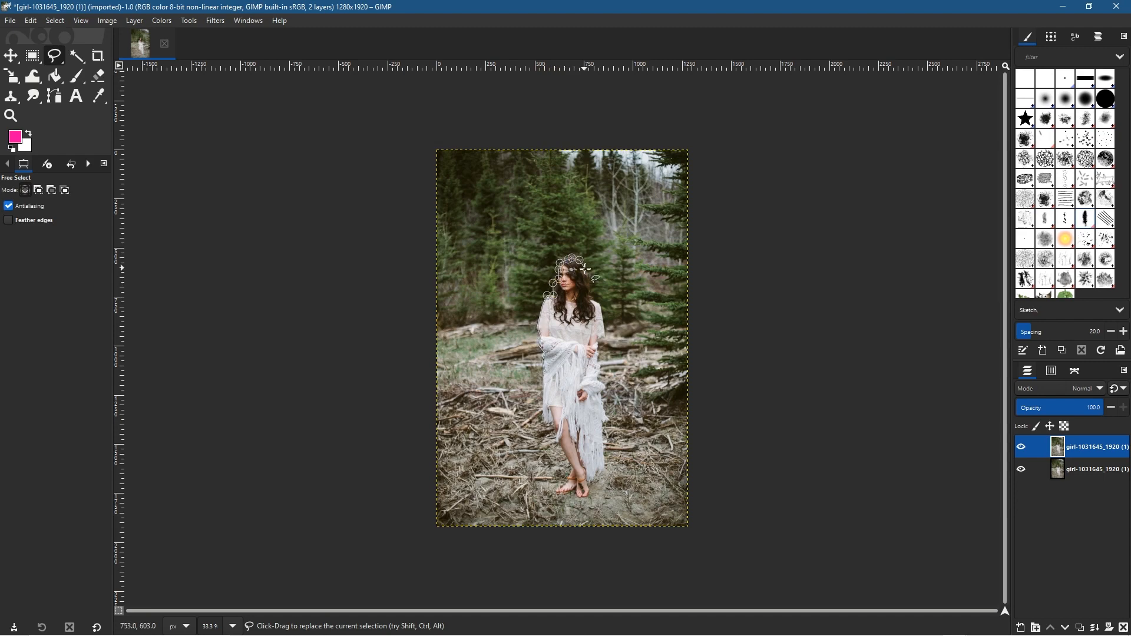
{"action": "left_click", "coordinate": [592, 300]}
{"action": "left_click", "coordinate": [601, 303]}
{"action": "left_click", "coordinate": [602, 319]}
{"action": "left_click", "coordinate": [602, 323]}
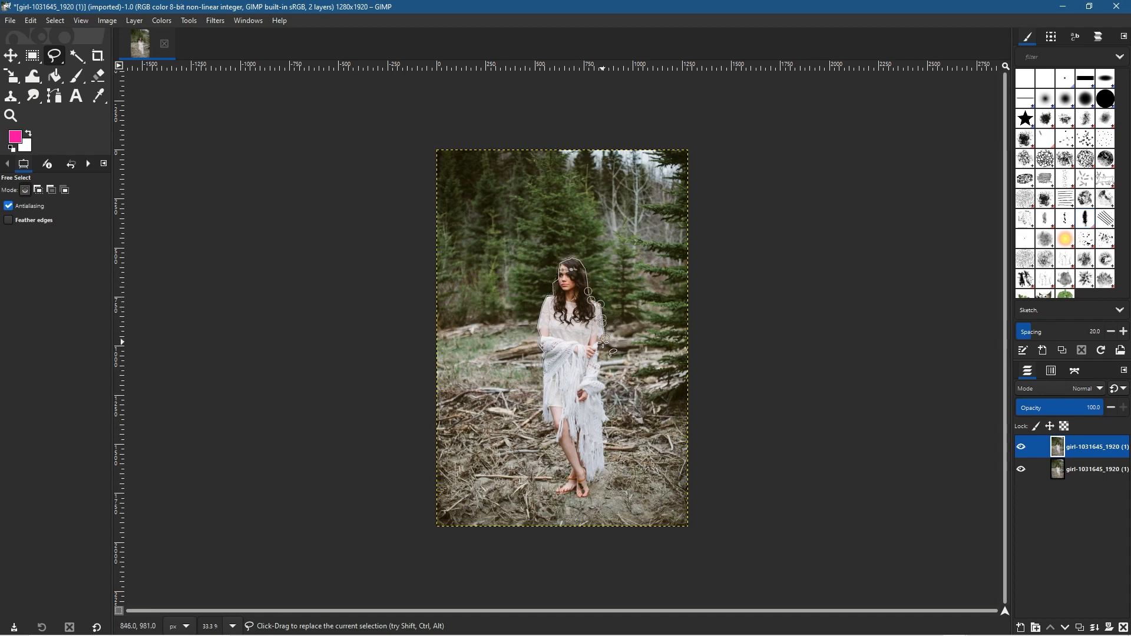
{"action": "left_click", "coordinate": [599, 343]}
{"action": "left_click", "coordinate": [599, 350]}
{"action": "left_click", "coordinate": [599, 362]}
{"action": "left_click", "coordinate": [600, 373]}
{"action": "left_click", "coordinate": [602, 391]}
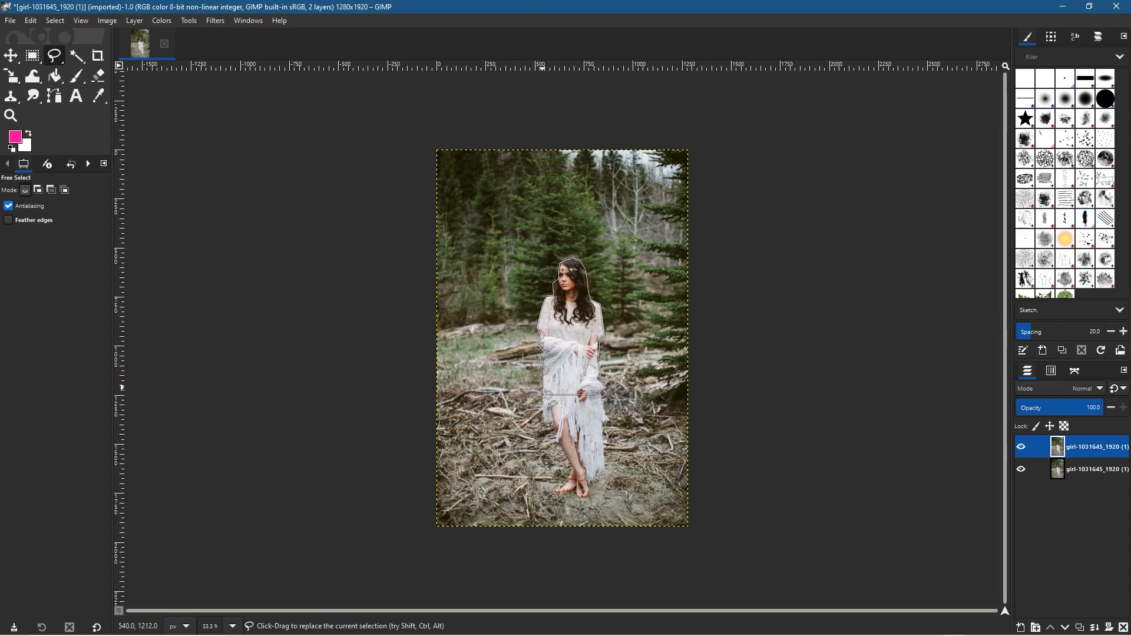
{"action": "left_click", "coordinate": [542, 392]}
{"action": "left_click", "coordinate": [544, 371]}
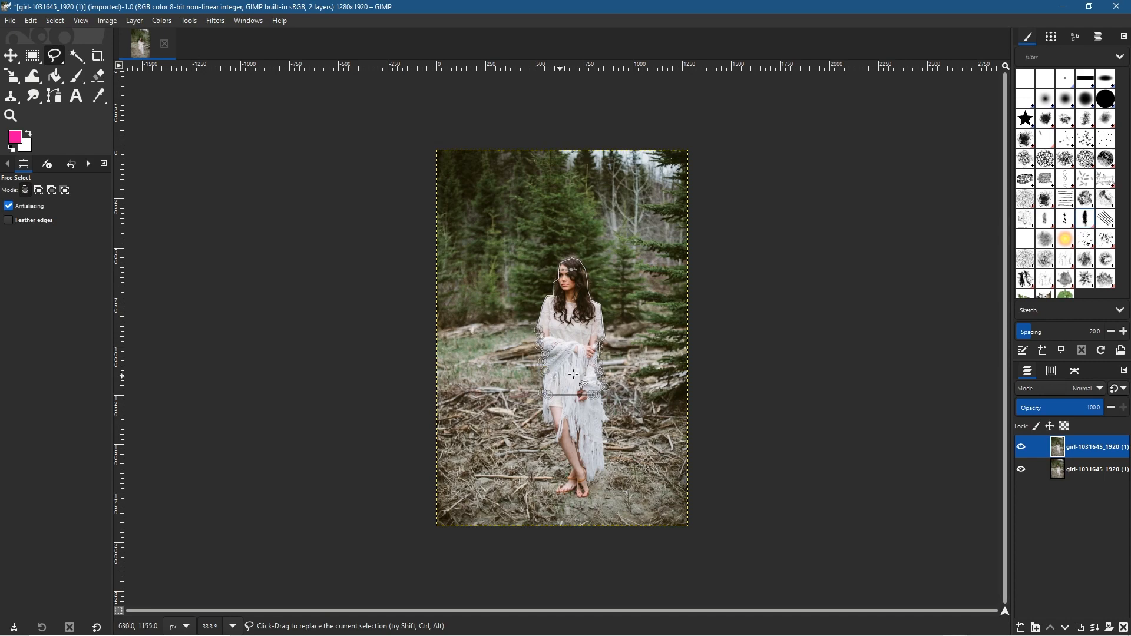
{"action": "key", "text": "Return"}
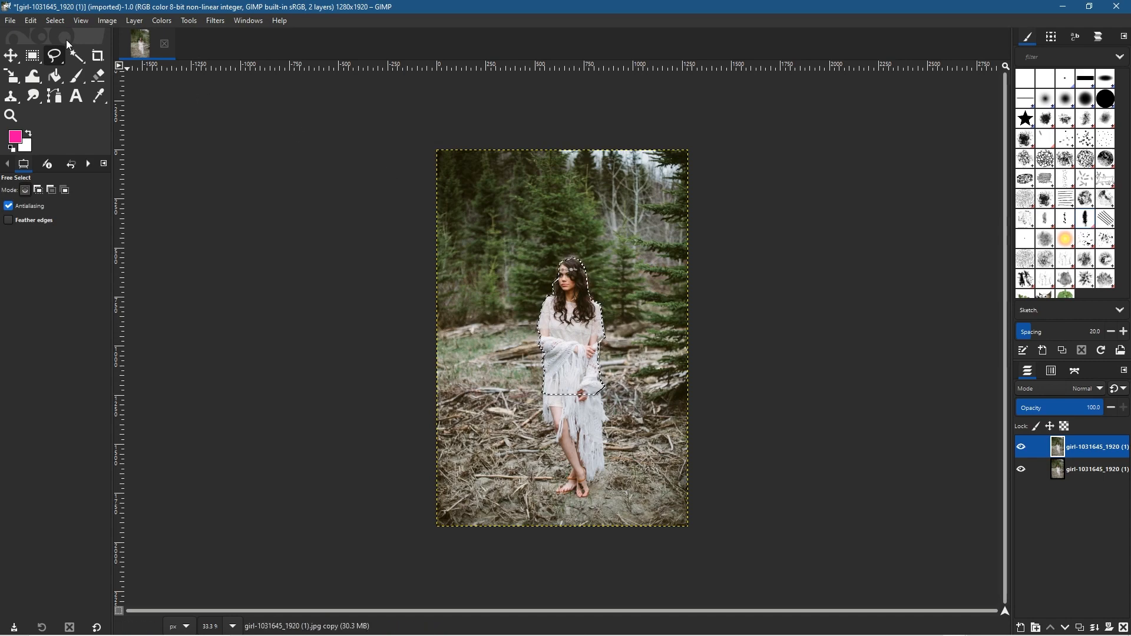
Copy the selected part of the girl and add a new transparent layer above both photo layers.
{"action": "left_click", "coordinate": [28, 23]}
{"action": "left_click", "coordinate": [63, 94]}
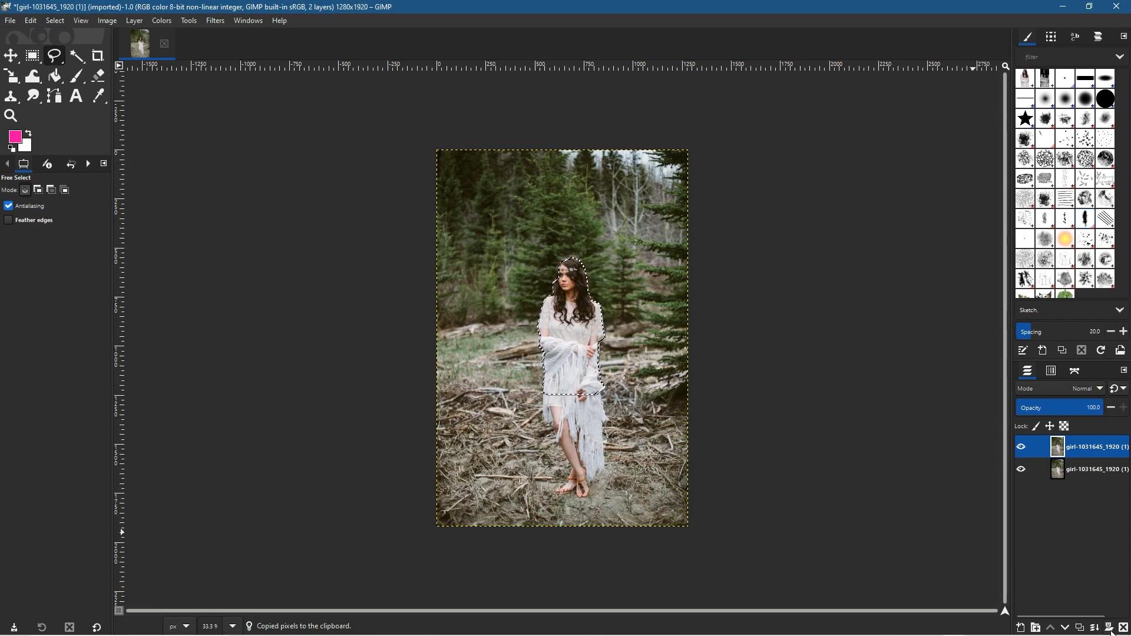
{"action": "left_click", "coordinate": [1022, 628]}
{"action": "left_click", "coordinate": [869, 582]}
{"action": "left_click", "coordinate": [869, 582]}
{"action": "left_click", "coordinate": [1046, 612]}
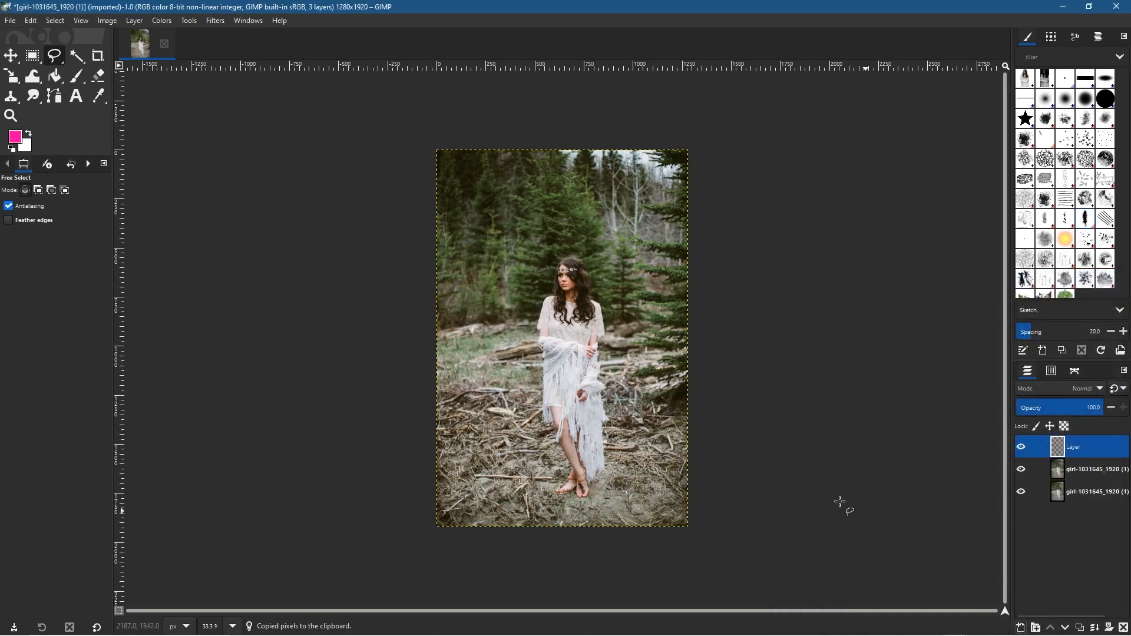
Paste the copied figure and anchor the floating selection onto the new transparent layer.
{"action": "left_click", "coordinate": [30, 20]}
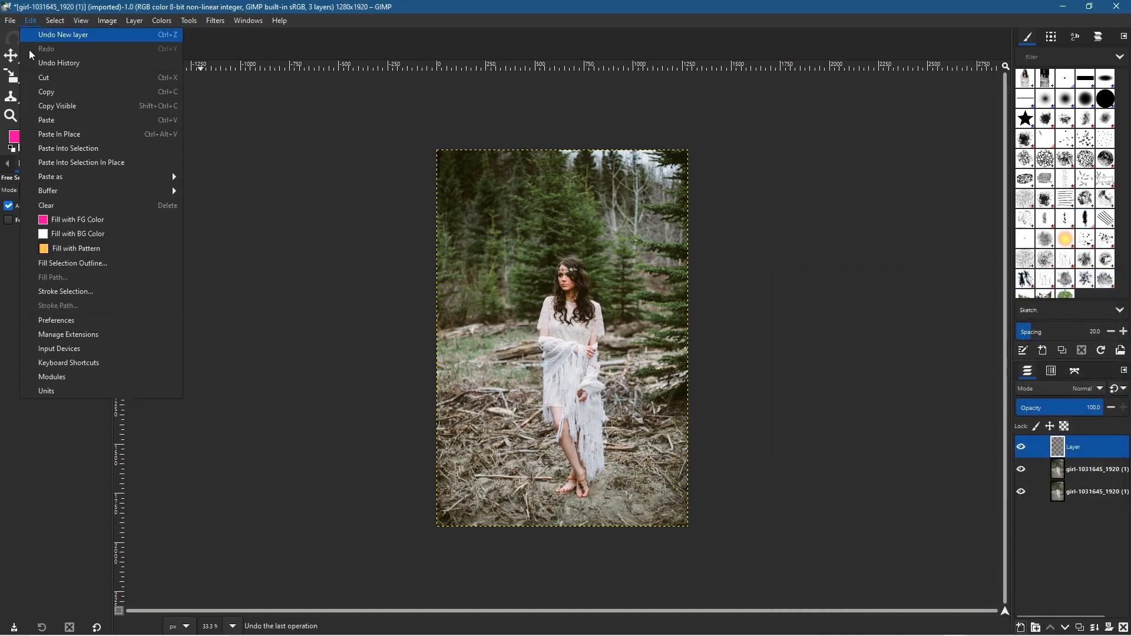
{"action": "left_click", "coordinate": [45, 120]}
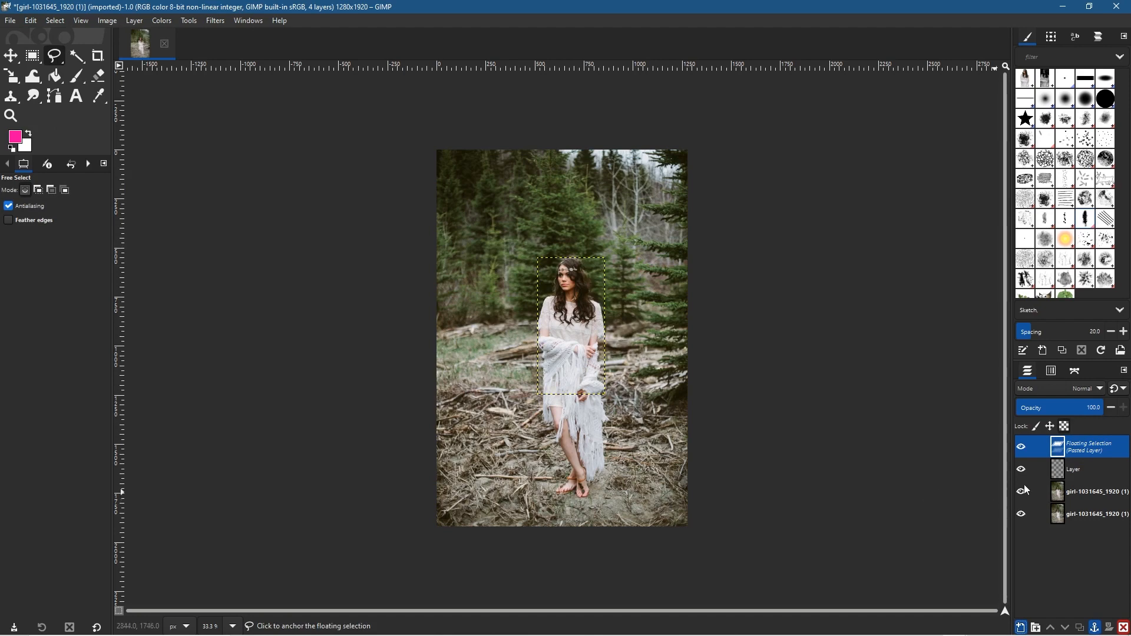
{"action": "left_click", "coordinate": [1095, 628]}
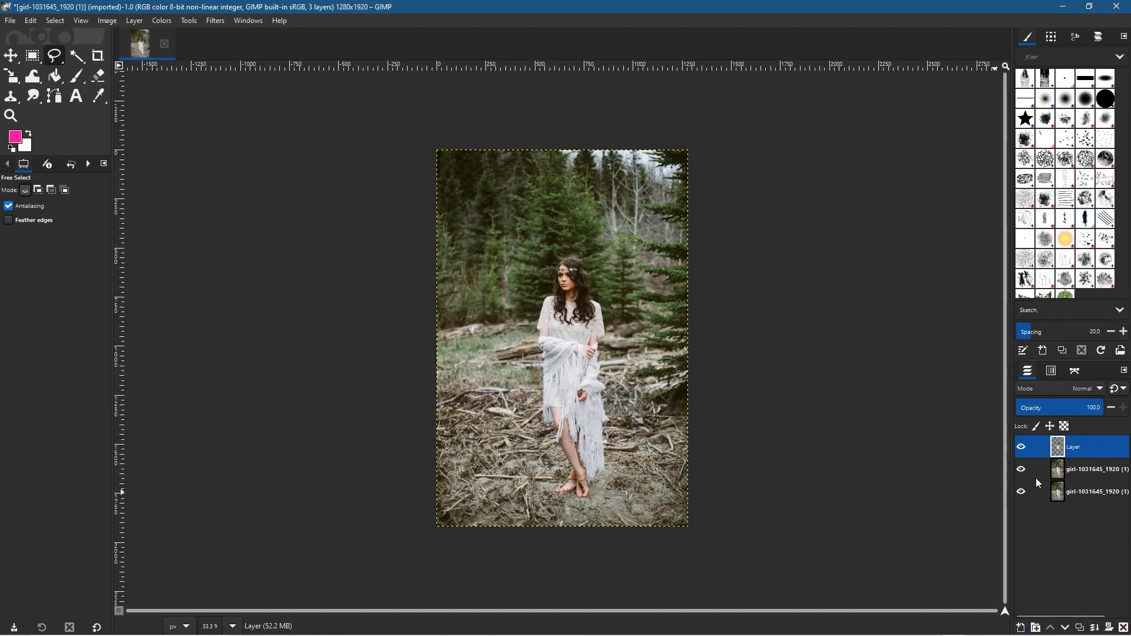
Hide both girl photo layers to inspect the cut-out alone, and show them again.
{"action": "left_click", "coordinate": [1022, 471]}
{"action": "left_click", "coordinate": [1020, 491]}
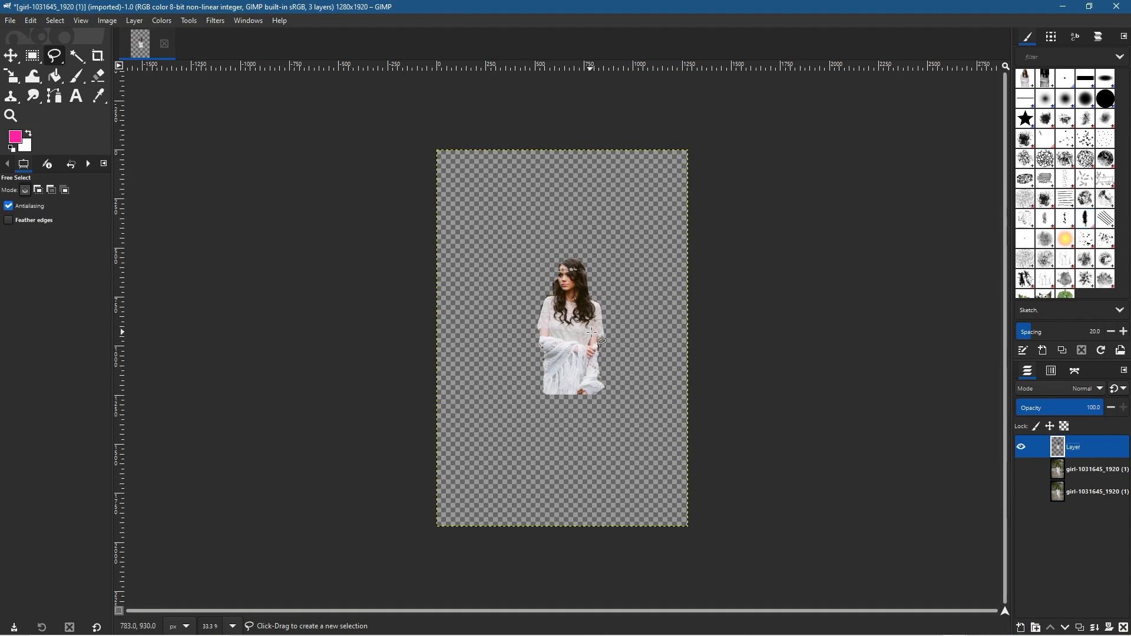
{"action": "left_click", "coordinate": [1022, 469]}
{"action": "left_click", "coordinate": [1020, 491]}
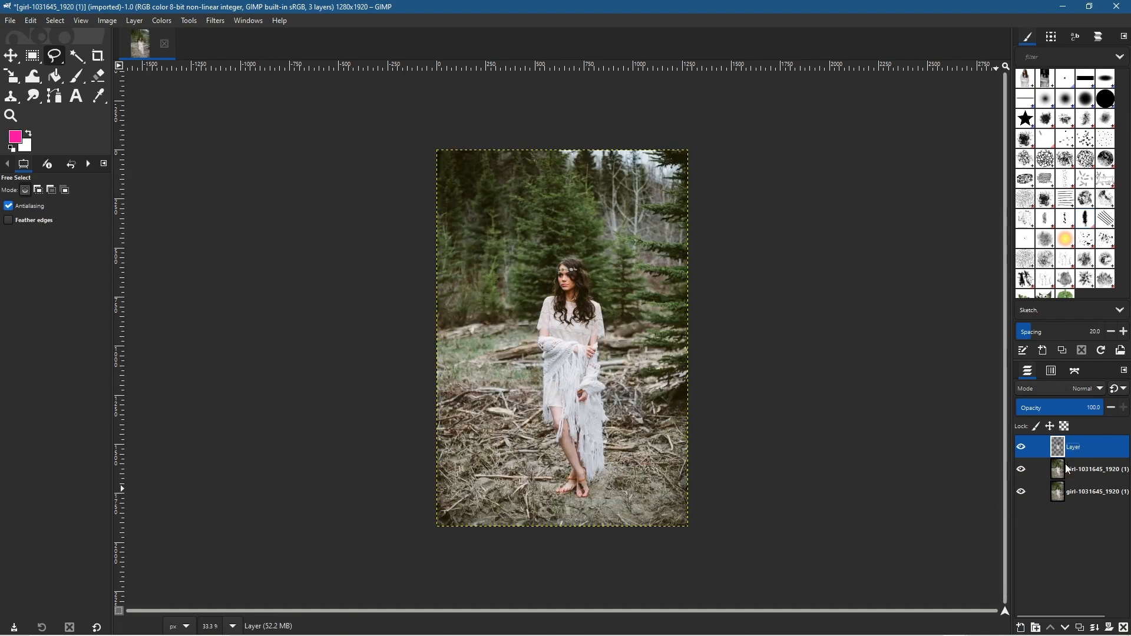
Add the white wings PNG as a layer directly above the duplicated photo and move the wings slightly up and right behind the girl's shoulders.
{"action": "left_click", "coordinate": [1068, 473]}
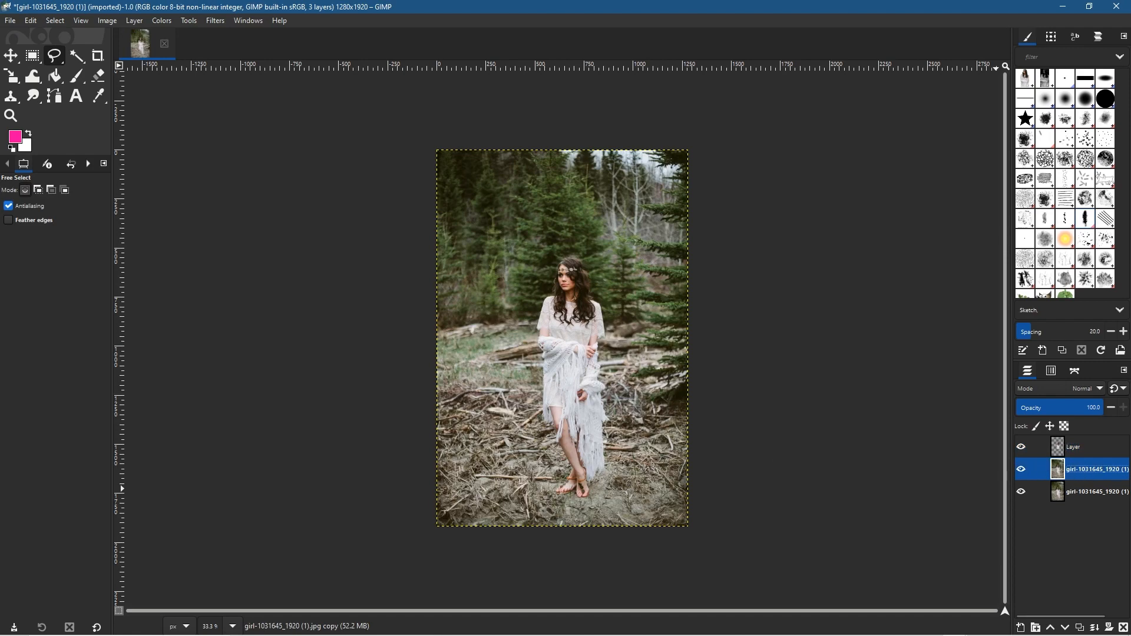
{"action": "key", "text": "alt+Tab"}
{"action": "left_click_drag", "start_coordinate": [985, 237], "coordinate": [553, 362]}
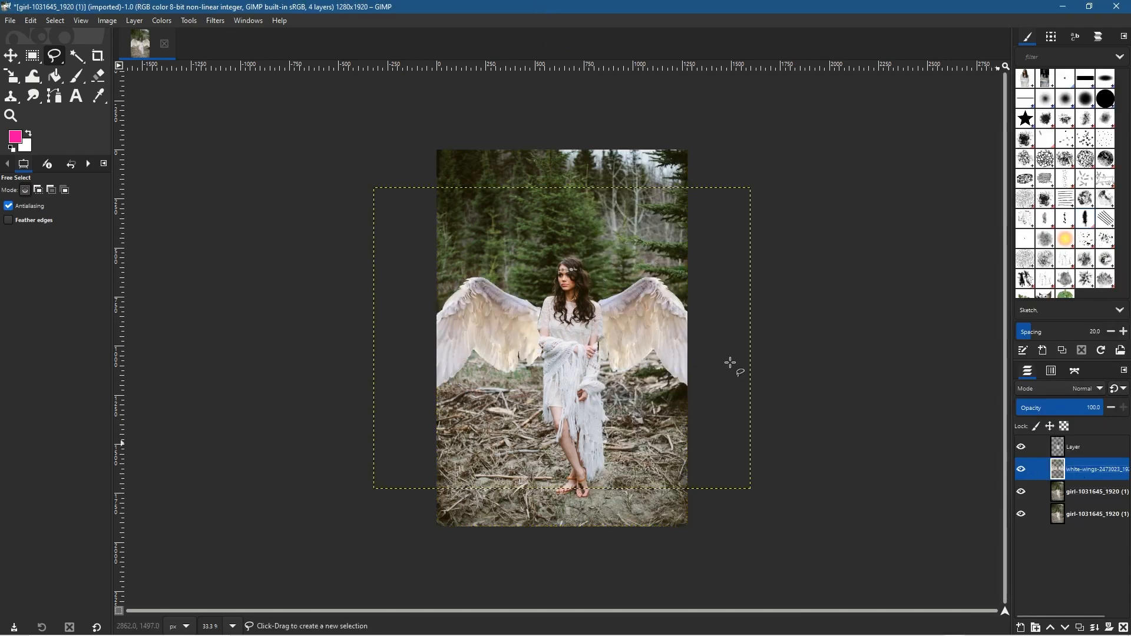
{"action": "left_click", "coordinate": [11, 56]}
{"action": "left_click_drag", "start_coordinate": [502, 336], "coordinate": [509, 327]}
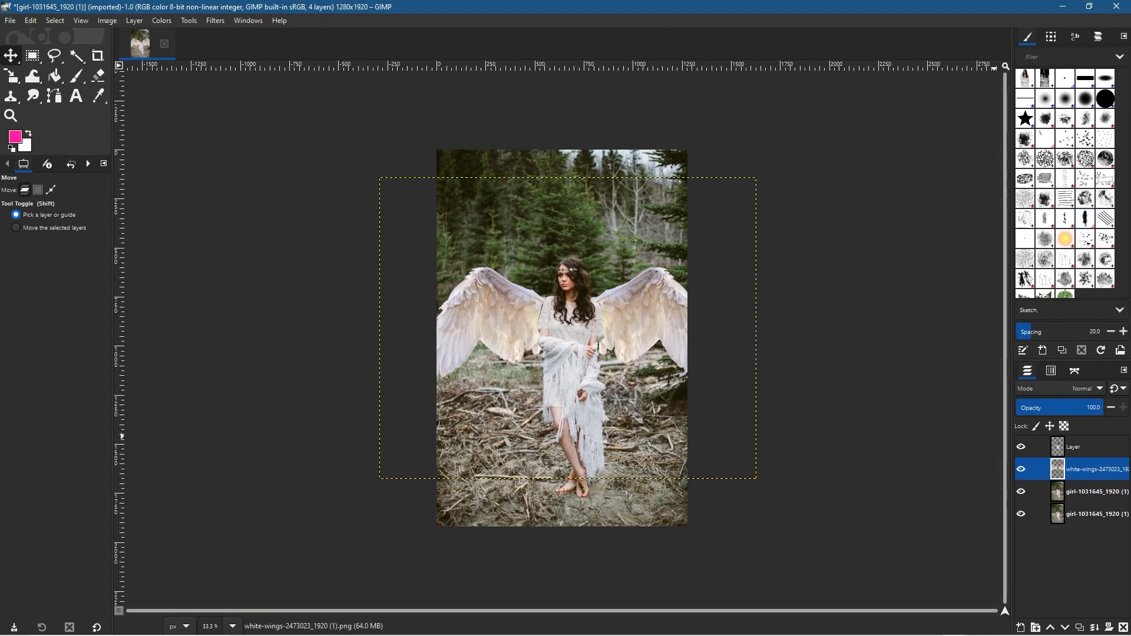
Add the fir branch PNG from the image folder as a layer and place it directly below the cut-out layer.
{"action": "key", "text": "alt+Tab"}
{"action": "key", "text": "alt+Tab"}
{"action": "left_click", "coordinate": [1069, 445]}
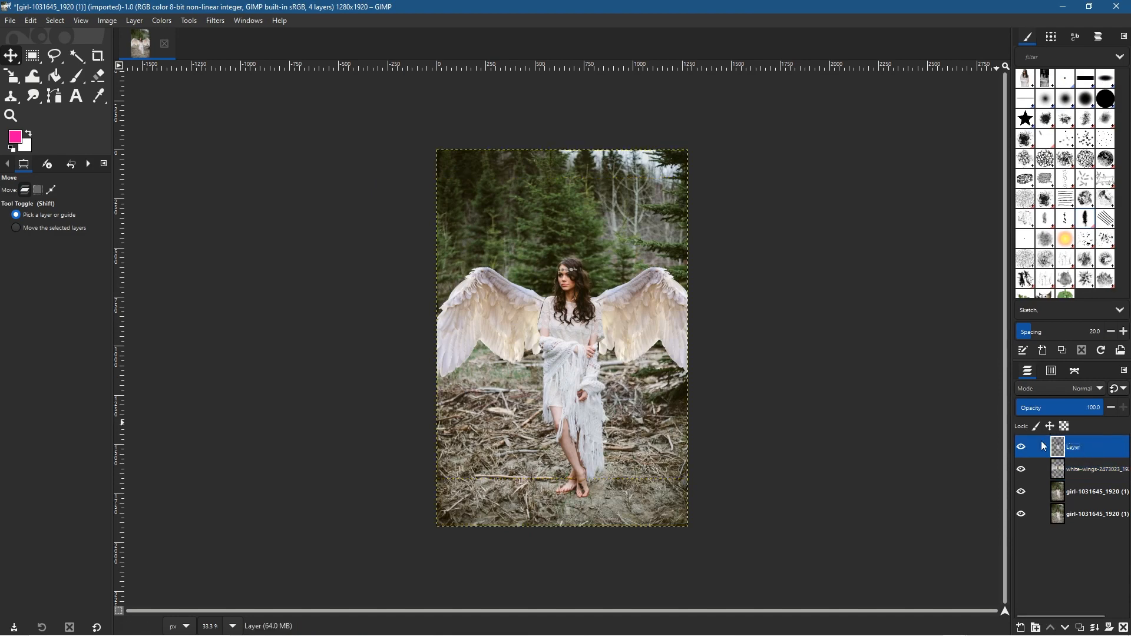
{"action": "key", "text": "alt+Tab"}
{"action": "left_click", "coordinate": [728, 241]}
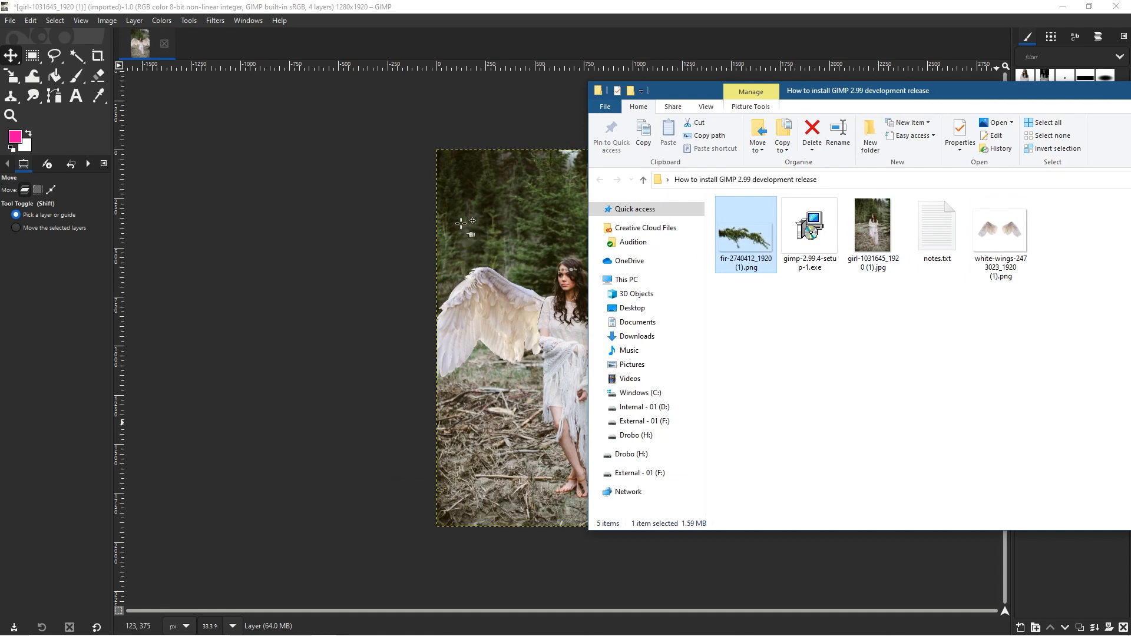
{"action": "left_click_drag", "start_coordinate": [460, 222], "coordinate": [461, 223]}
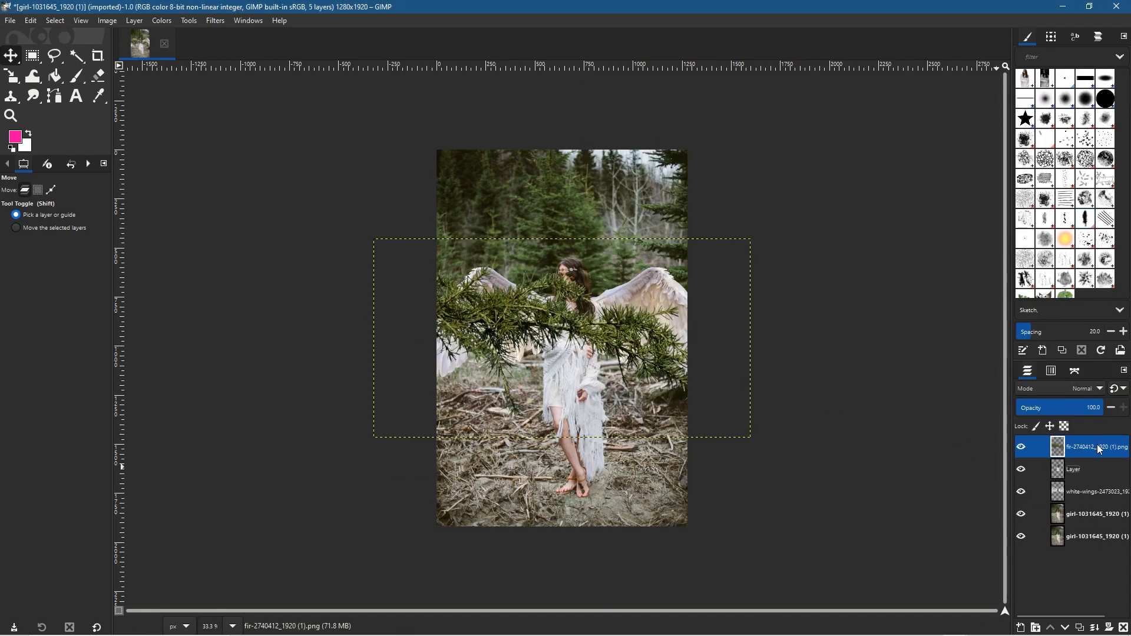
{"action": "left_click_drag", "start_coordinate": [1091, 446], "coordinate": [1084, 478]}
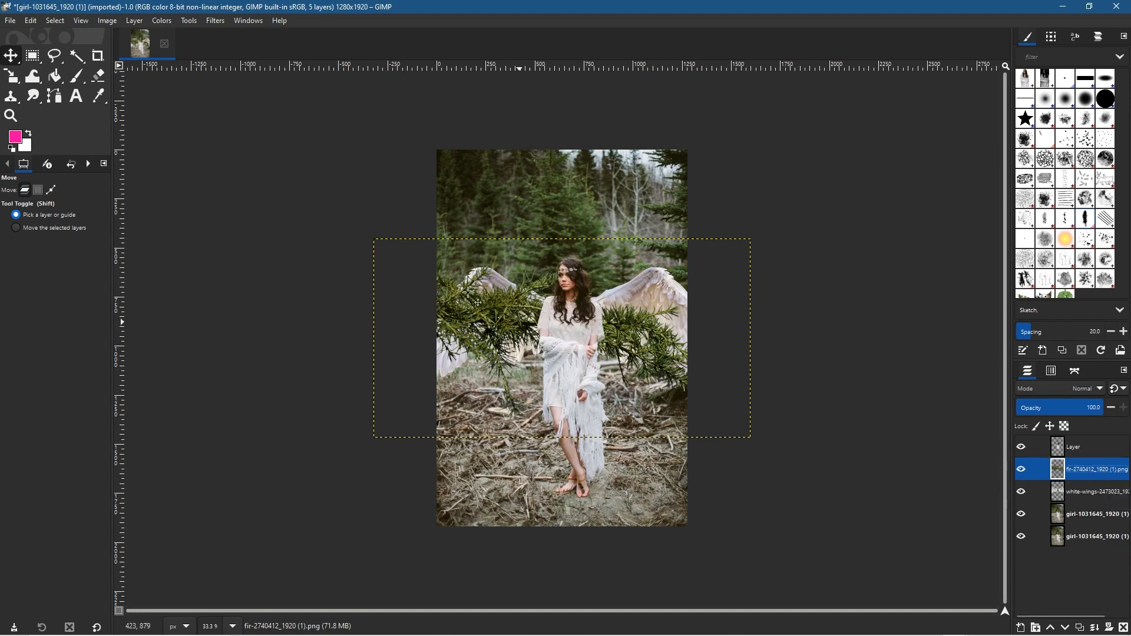
Move the fir branch to the upper part of the photo and scale it proportionally to about 1066 × 563 px.
{"action": "left_click_drag", "start_coordinate": [468, 309], "coordinate": [532, 198]}
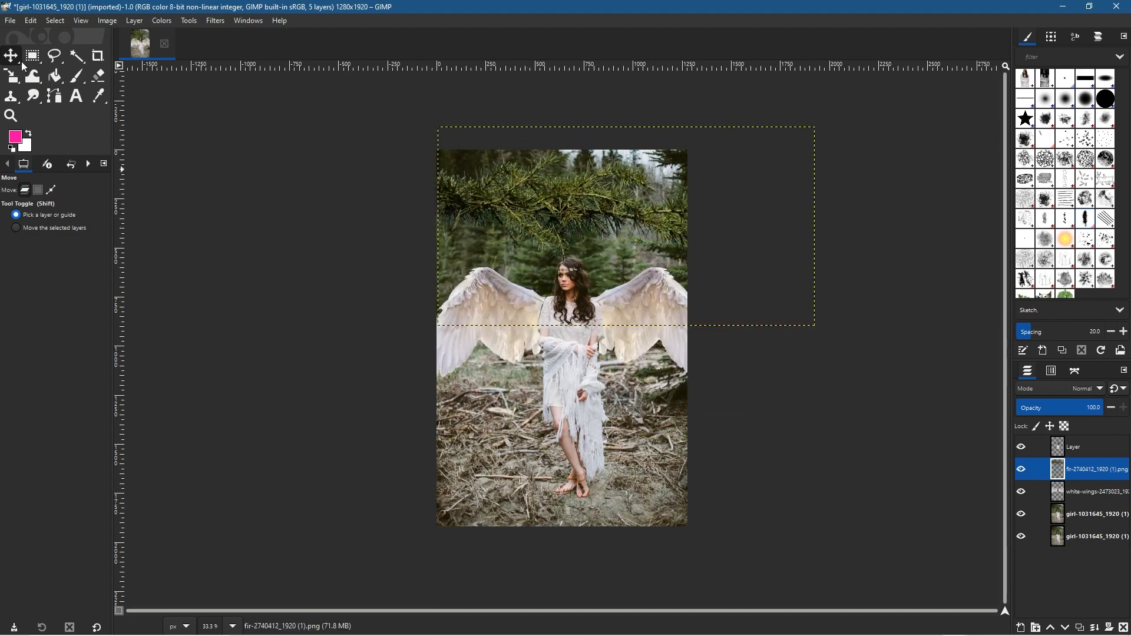
{"action": "left_click", "coordinate": [12, 79]}
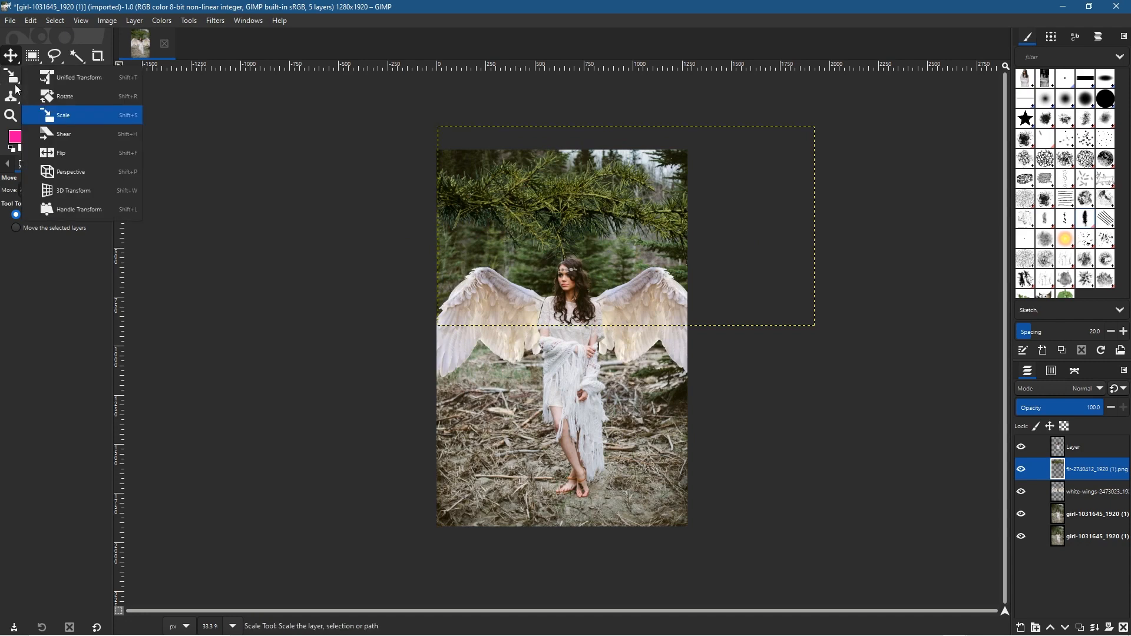
{"action": "left_click", "coordinate": [74, 111]}
{"action": "left_click", "coordinate": [593, 193]}
{"action": "left_click_drag", "start_coordinate": [818, 328], "coordinate": [639, 250]}
{"action": "left_click_drag", "start_coordinate": [539, 187], "coordinate": [539, 204]}
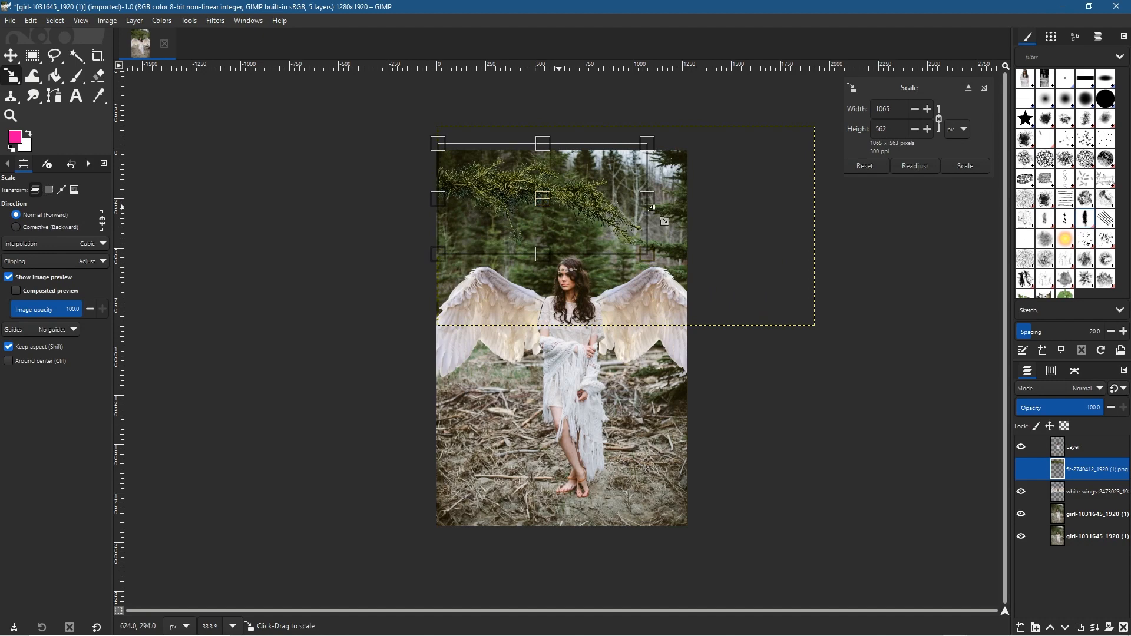
{"action": "left_click", "coordinate": [968, 169]}
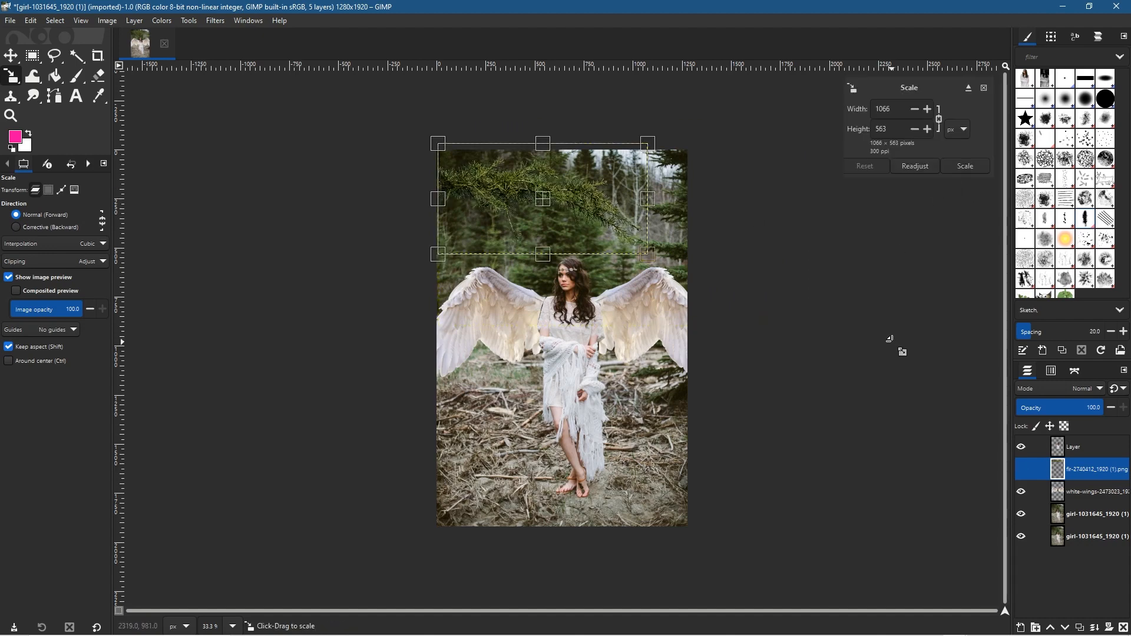
{"action": "left_click", "coordinate": [11, 56]}
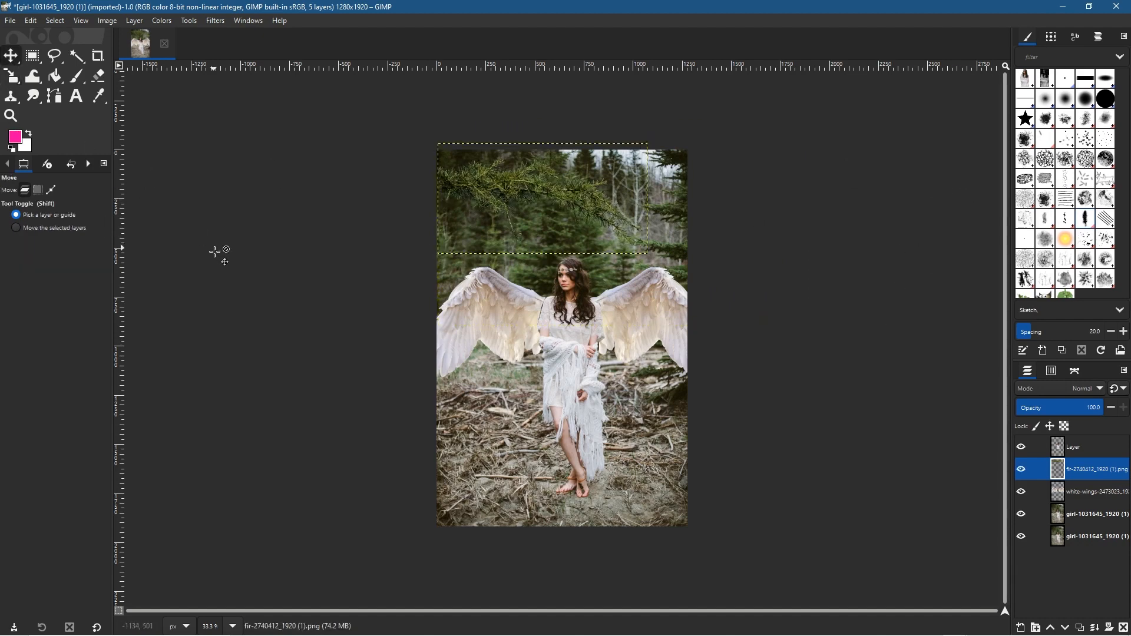
Try multi-layer selection on the three uppermost layers as a range, and on just the wings and cut-out layers.
{"action": "left_click", "coordinate": [1082, 537]}
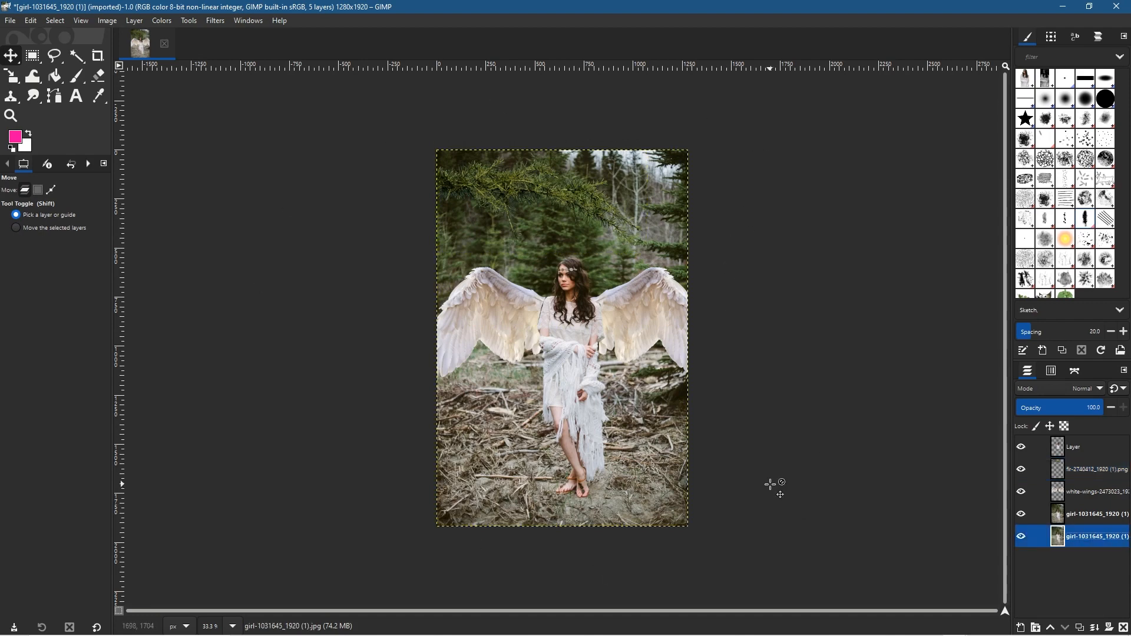
{"action": "left_click", "coordinate": [1079, 491]}
{"action": "left_click", "coordinate": [1079, 446], "text": "shift"}
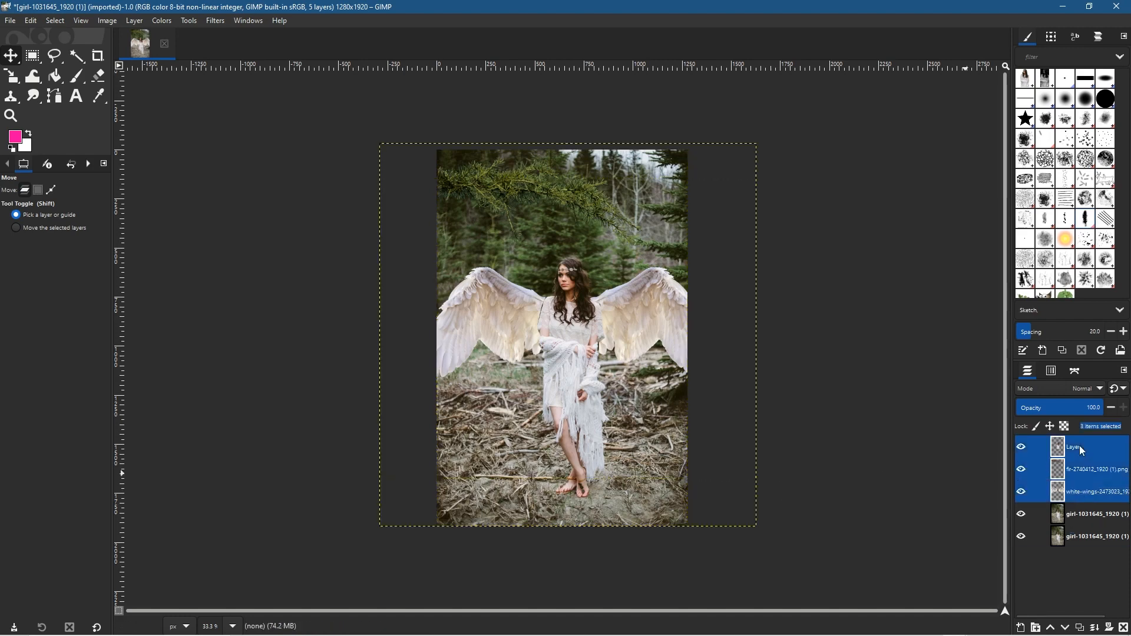
{"action": "left_click", "coordinate": [1078, 498]}
{"action": "left_click", "coordinate": [1080, 448], "text": "ctrl"}
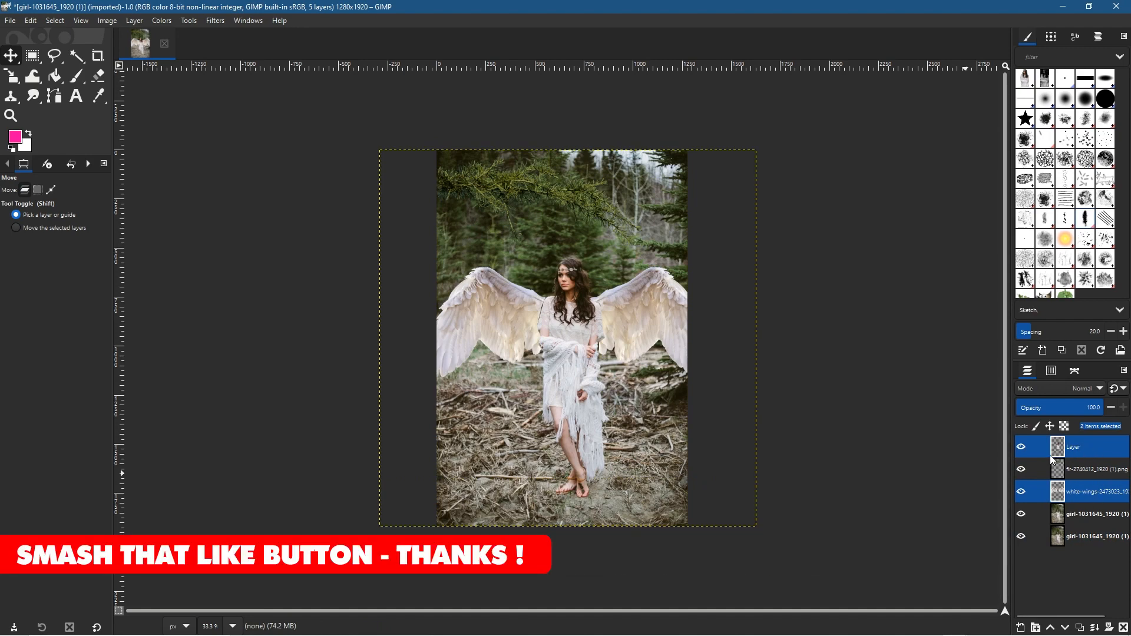
Select the fir branch and wings layers together, try moving them as a group, and undo the move.
{"action": "left_click", "coordinate": [1086, 451], "text": "ctrl"}
{"action": "left_click", "coordinate": [1088, 469], "text": "ctrl"}
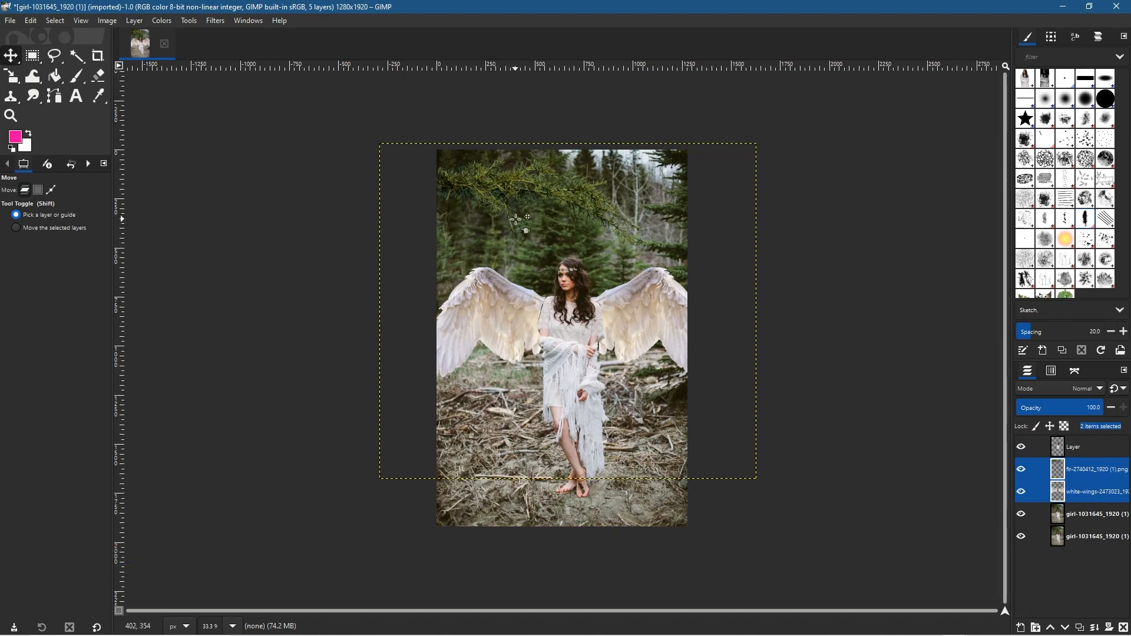
{"action": "left_click_drag", "start_coordinate": [515, 219], "coordinate": [561, 239]}
{"action": "key", "text": "ctrl+z"}
Rotate only the white wings layer by -4.17 degrees about its centre.
{"action": "left_click", "coordinate": [9, 80]}
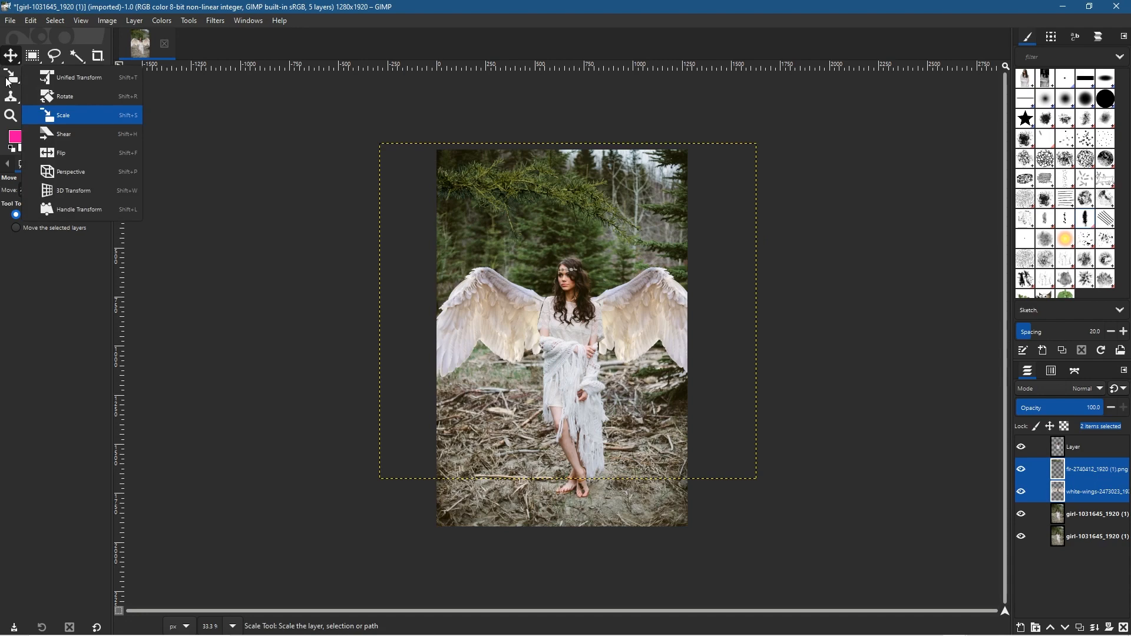
{"action": "left_click", "coordinate": [77, 96]}
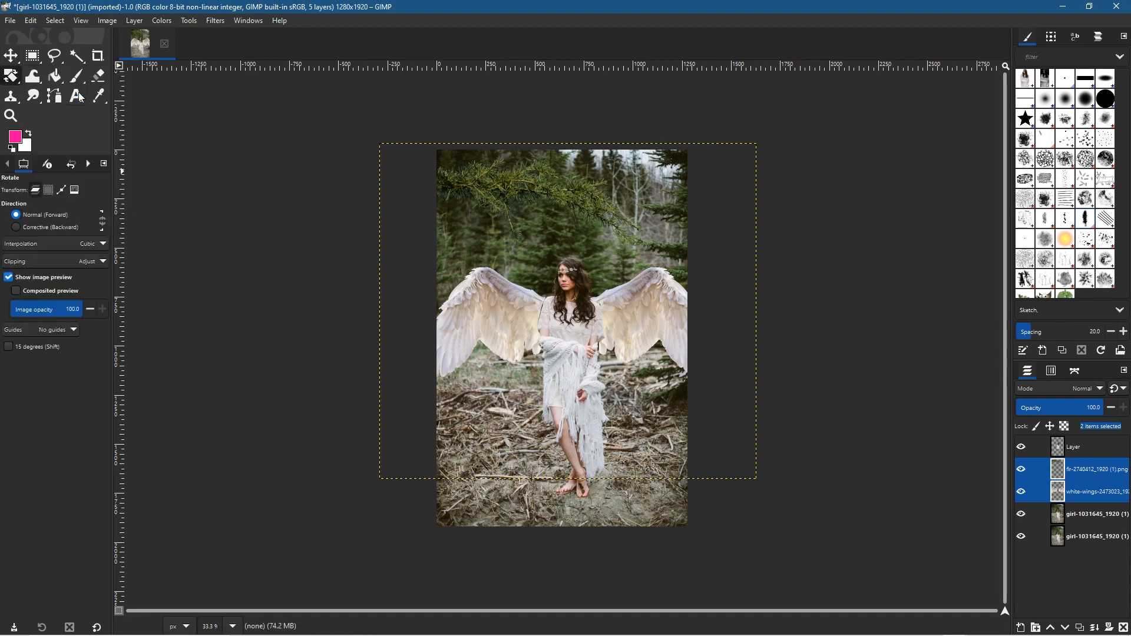
{"action": "left_click", "coordinate": [1087, 493]}
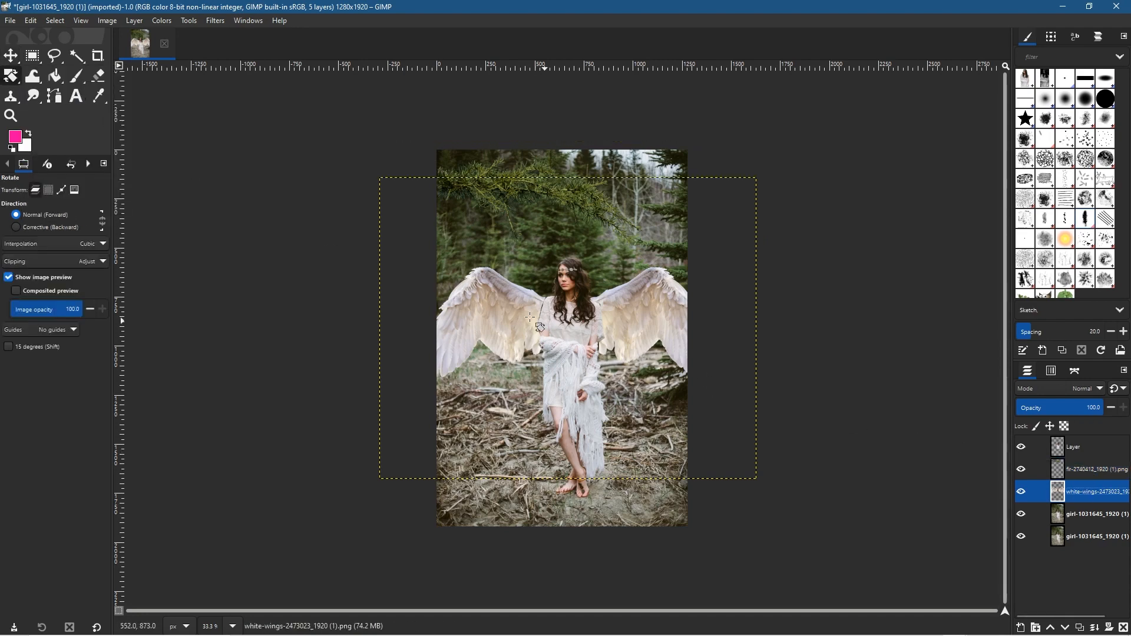
{"action": "left_click", "coordinate": [430, 255]}
{"action": "left_click_drag", "start_coordinate": [384, 182], "coordinate": [375, 200]}
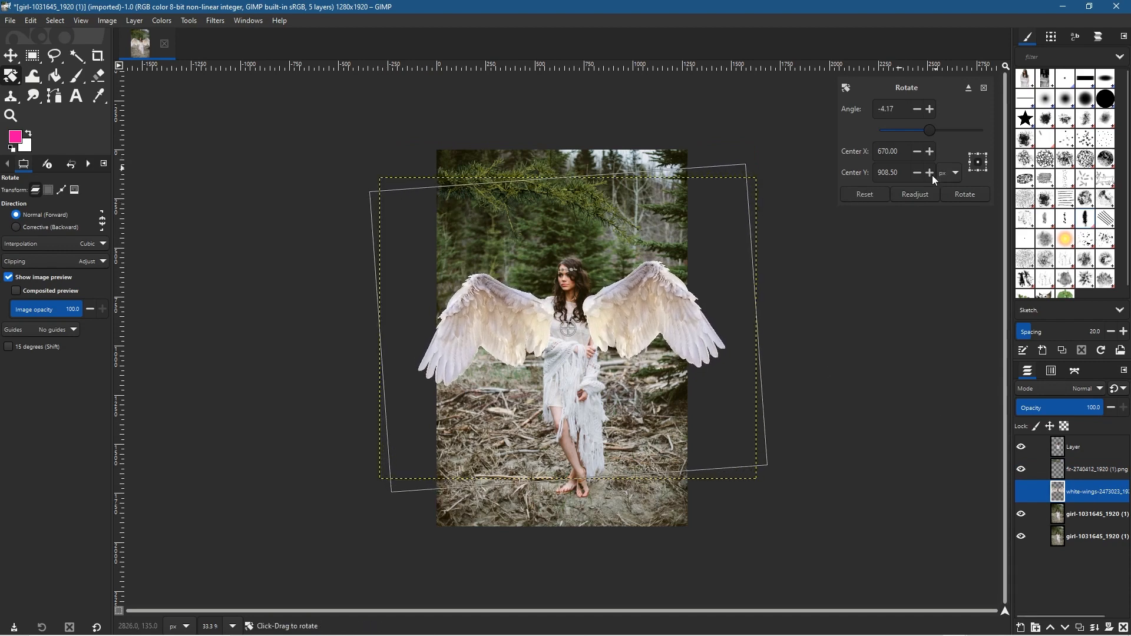
{"action": "left_click", "coordinate": [964, 194]}
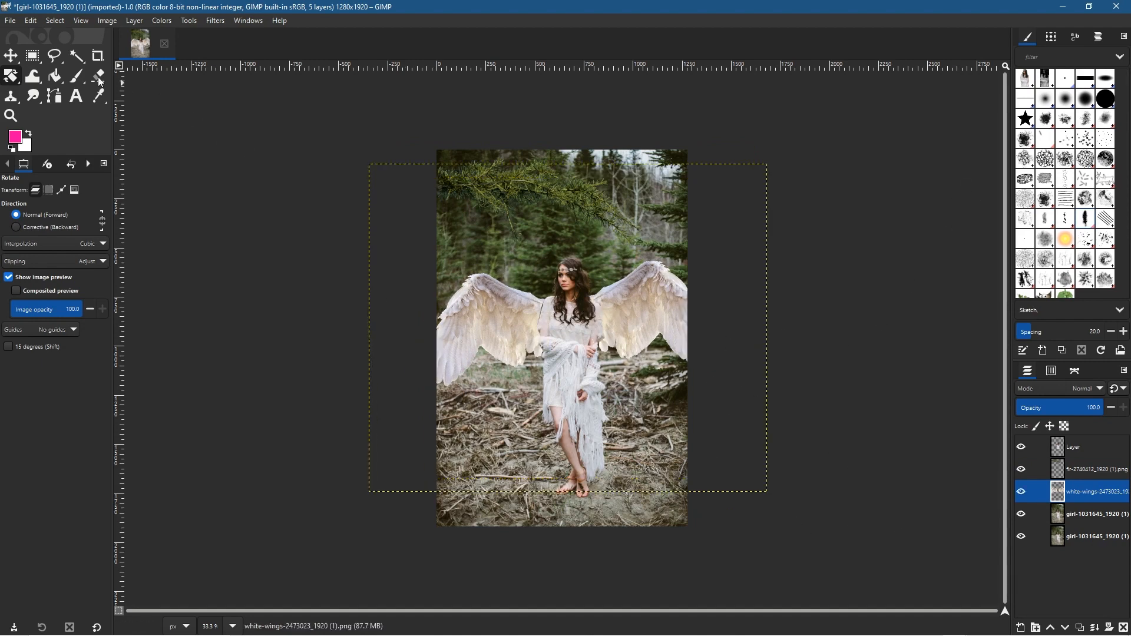
{"action": "left_click", "coordinate": [10, 56]}
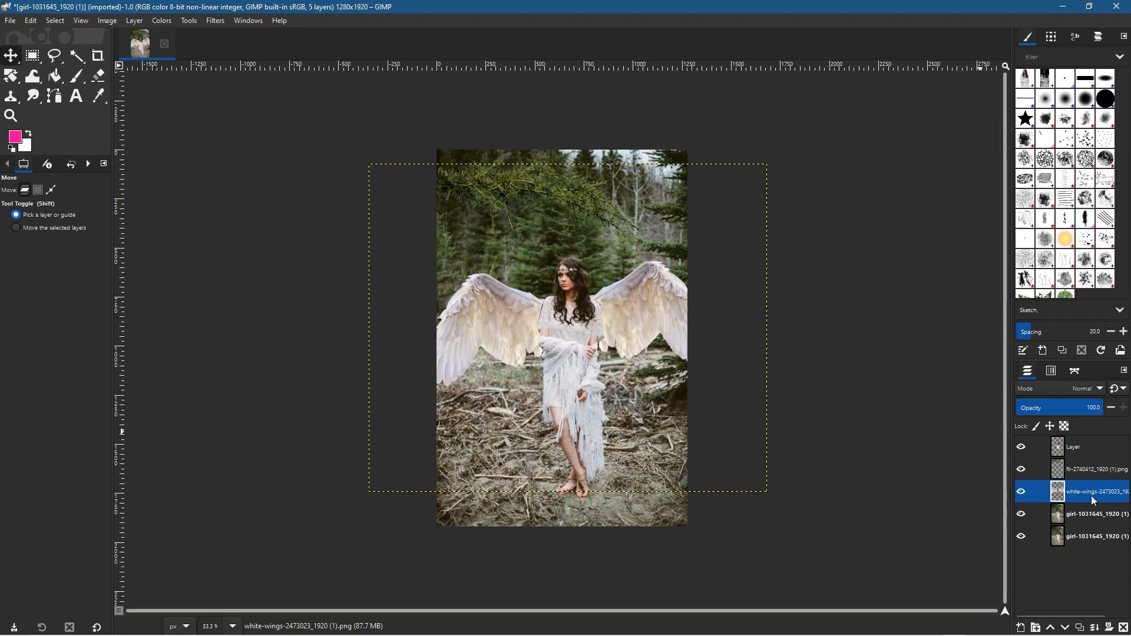
Apply a Gaussian Blur of 17.17 in X and Y to a duplicate of the wings layer, with the original wings hidden.
{"action": "left_click", "coordinate": [1081, 629]}
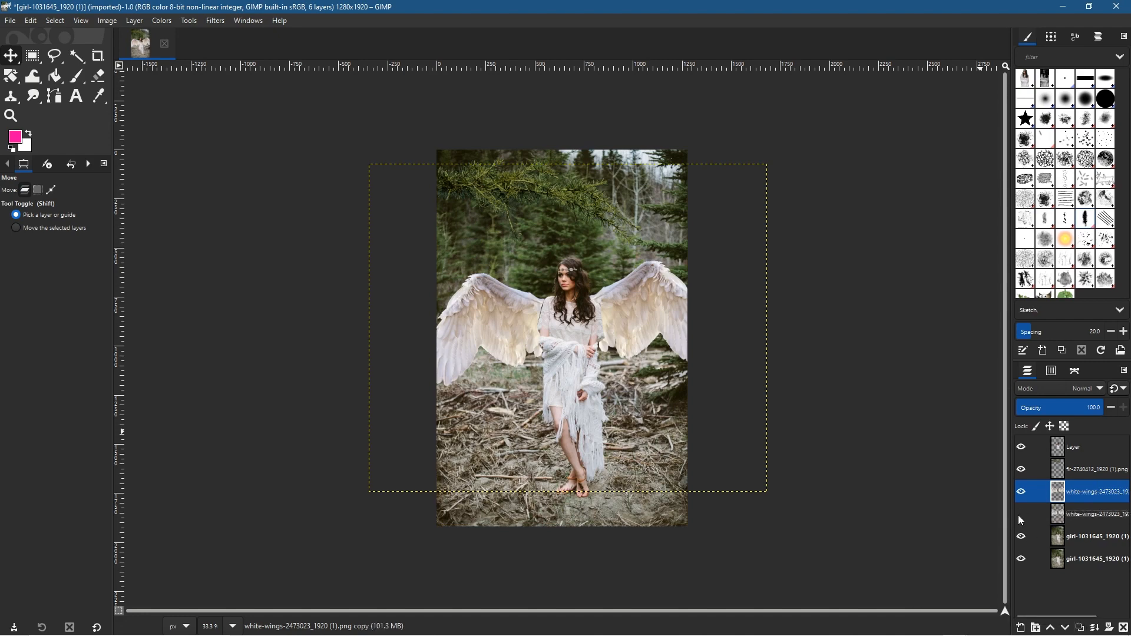
{"action": "left_click", "coordinate": [214, 21]}
{"action": "mouse_move", "coordinate": [231, 82]}
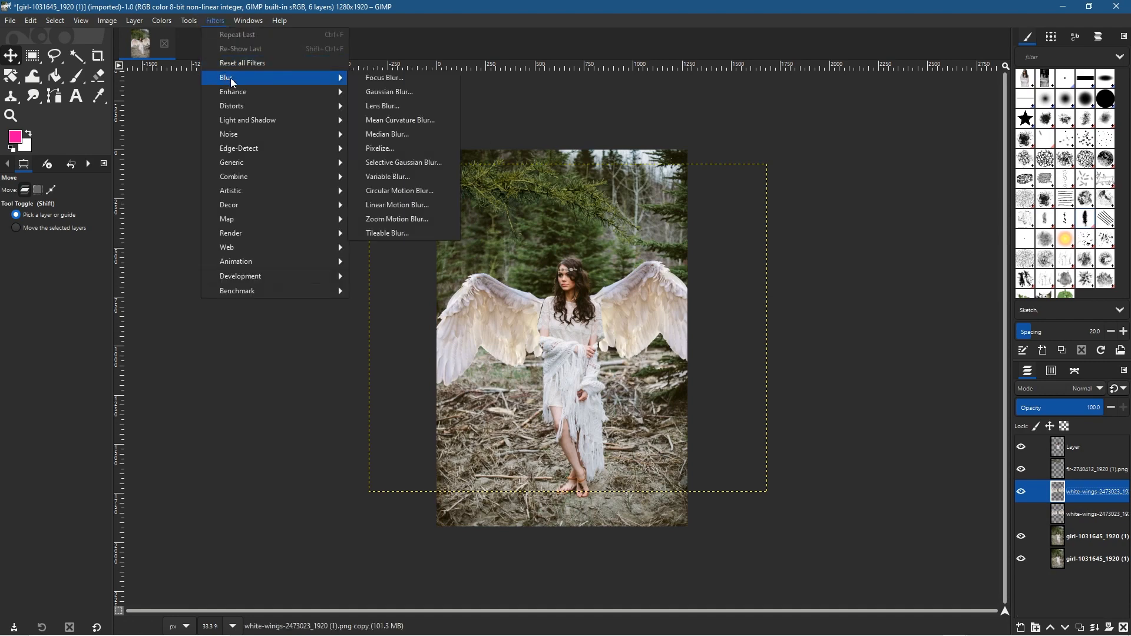
{"action": "left_click", "coordinate": [400, 93]}
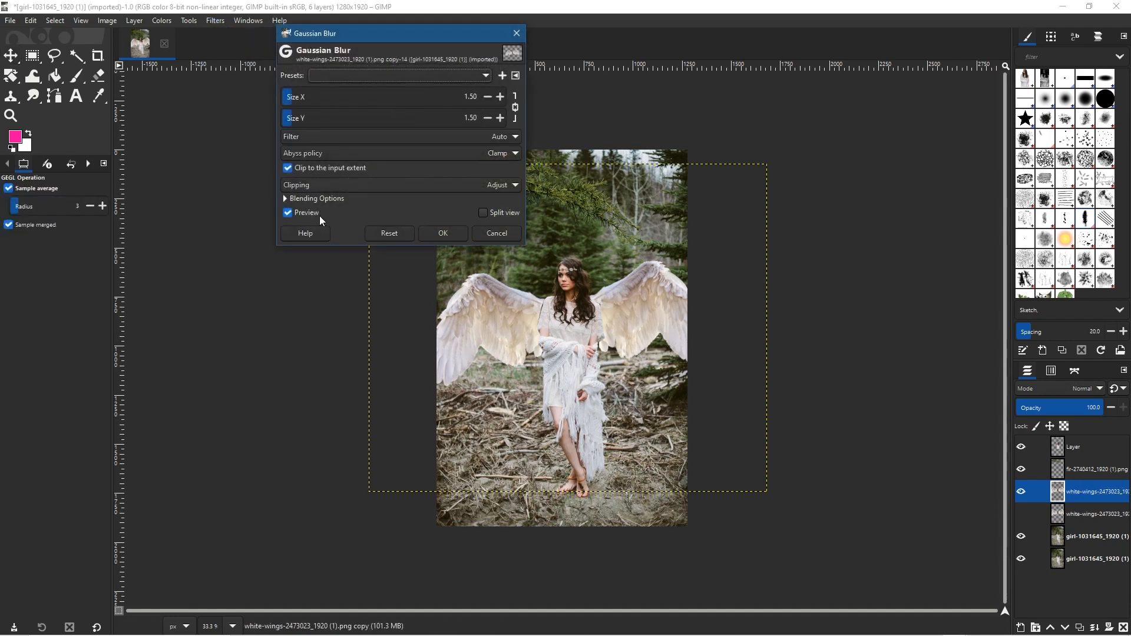
{"action": "left_click_drag", "start_coordinate": [302, 97], "coordinate": [319, 97]}
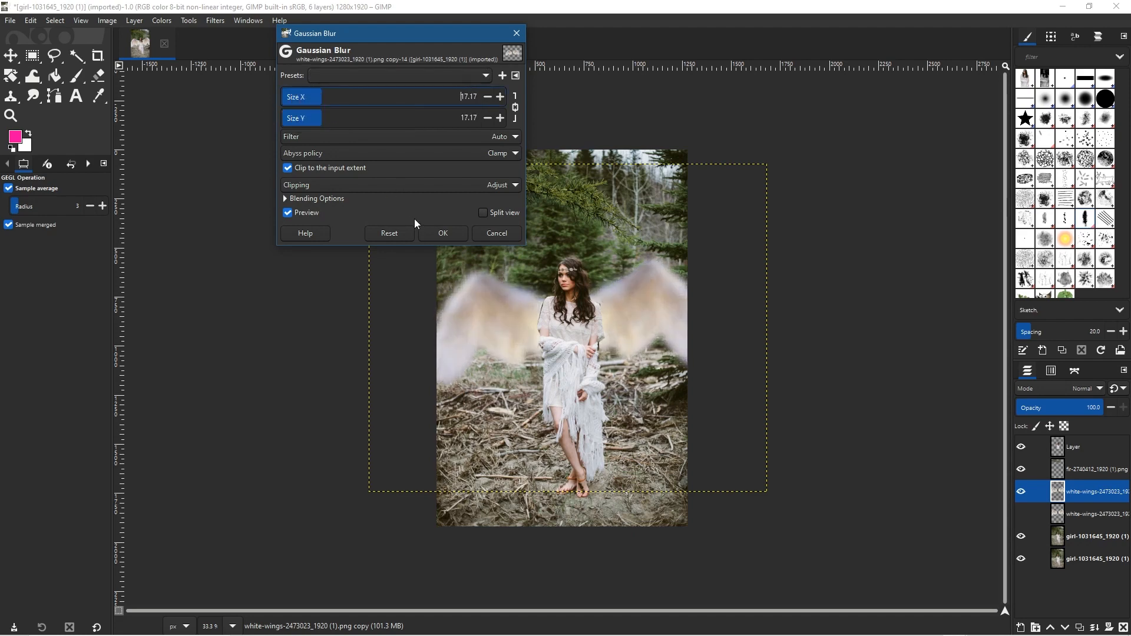
{"action": "left_click", "coordinate": [442, 234]}
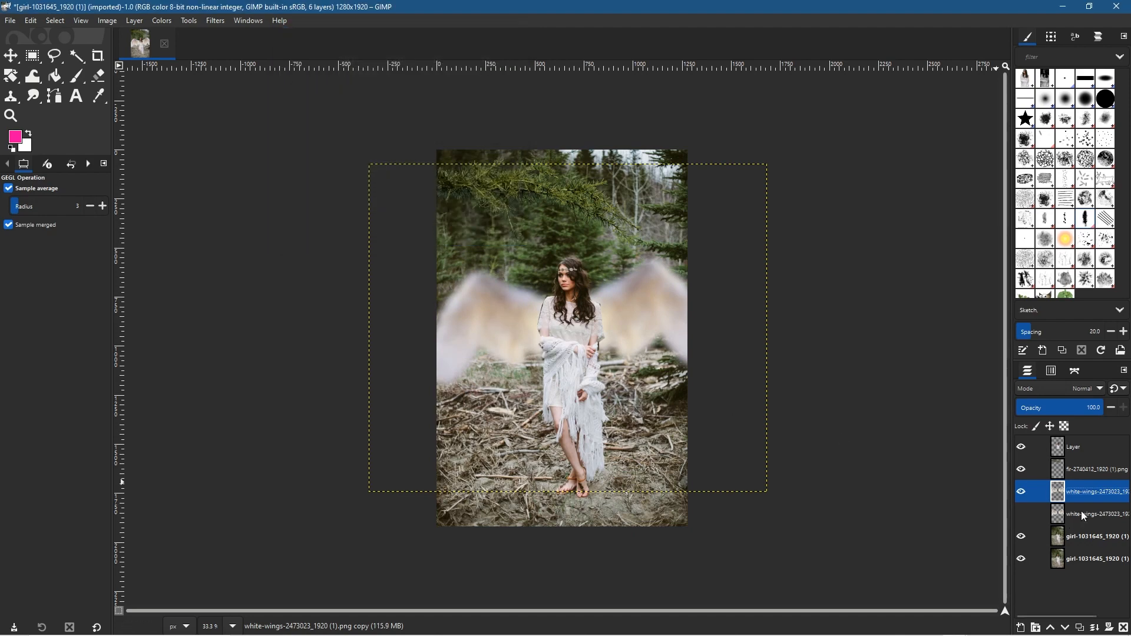
Place the sharp original wings layer directly above the blurred copy and make it visible.
{"action": "left_click", "coordinate": [1103, 523]}
{"action": "left_click_drag", "start_coordinate": [1080, 514], "coordinate": [1065, 492]}
{"action": "left_click", "coordinate": [1023, 490]}
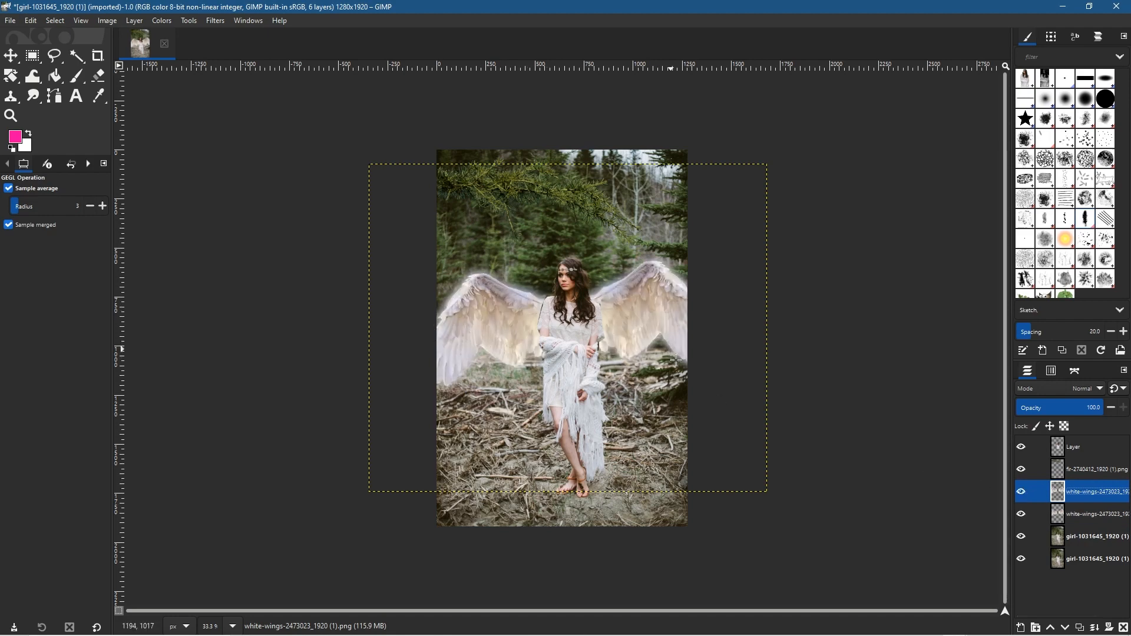
Toggle the blurred wings layer's visibility repeatedly to compare the wings with and without the glow, leaving it shown.
{"action": "left_click", "coordinate": [1023, 513]}
{"action": "left_click", "coordinate": [1024, 513]}
{"action": "left_click", "coordinate": [1024, 514]}
{"action": "left_click", "coordinate": [1024, 514]}
{"action": "left_click", "coordinate": [1024, 514]}
{"action": "left_click", "coordinate": [1024, 513]}
Save the composite as test - 01.xcf in the "How to install GIMP 2.99 development release" folder.
{"action": "left_click", "coordinate": [12, 23]}
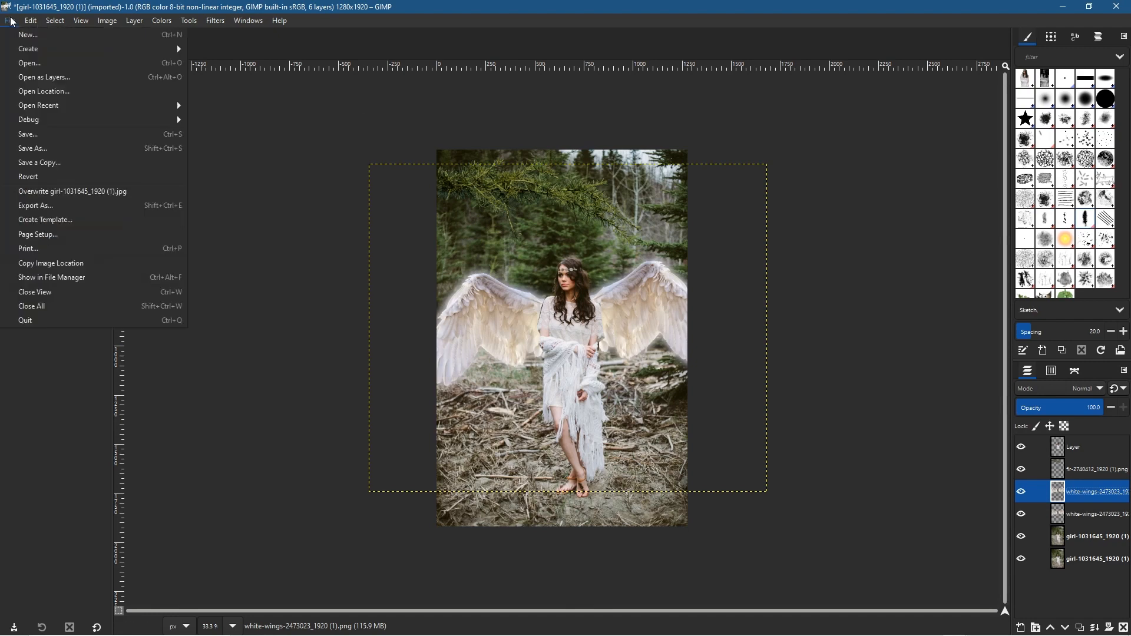
{"action": "left_click", "coordinate": [43, 151]}
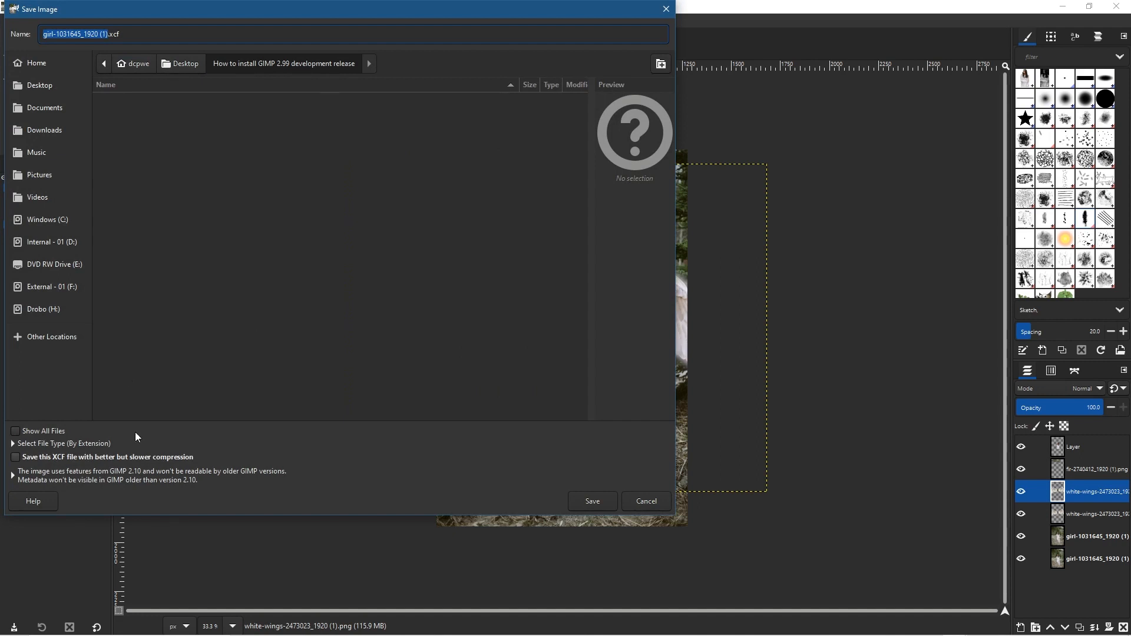
{"action": "left_click", "coordinate": [82, 34]}
{"action": "left_click_drag", "start_coordinate": [108, 34], "coordinate": [3, 34]}
{"action": "type", "text": "test"}
{"action": "type", "text": " - 01"}
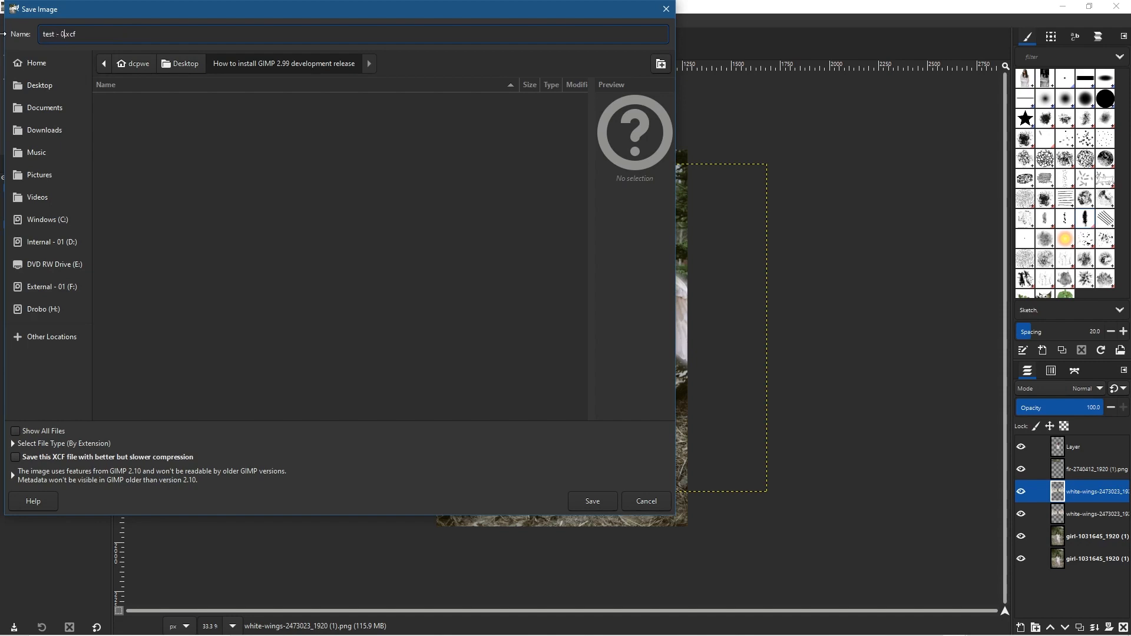
{"action": "left_click", "coordinate": [592, 500]}
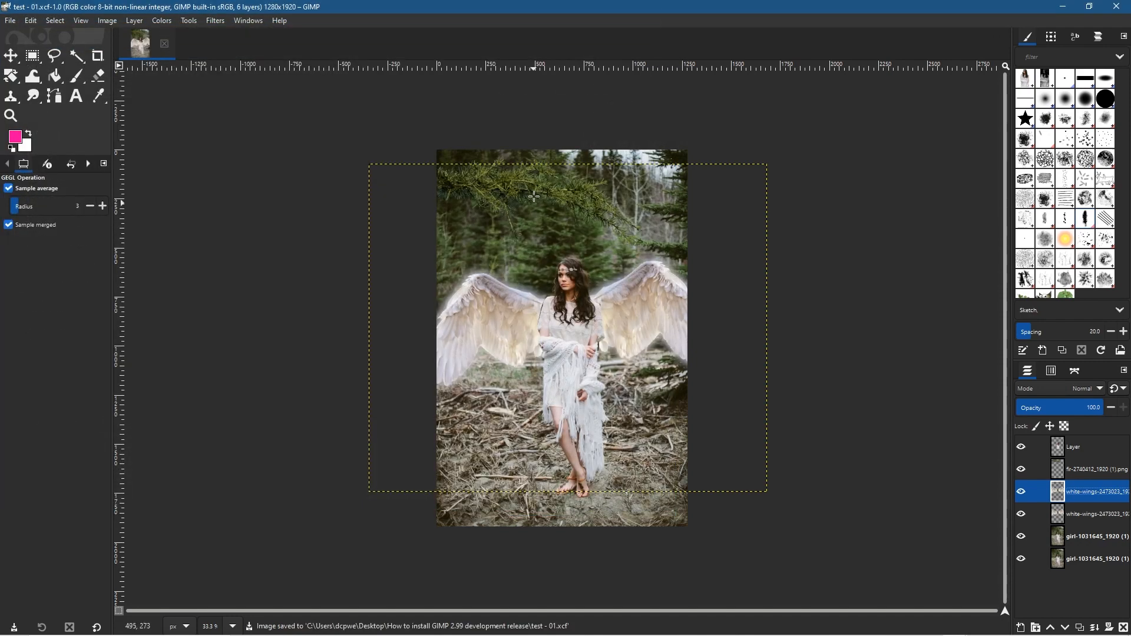
Try to export the composite as the JPEG image test - 01.jpg at quality 90 to the project folder.
{"action": "left_click", "coordinate": [10, 21]}
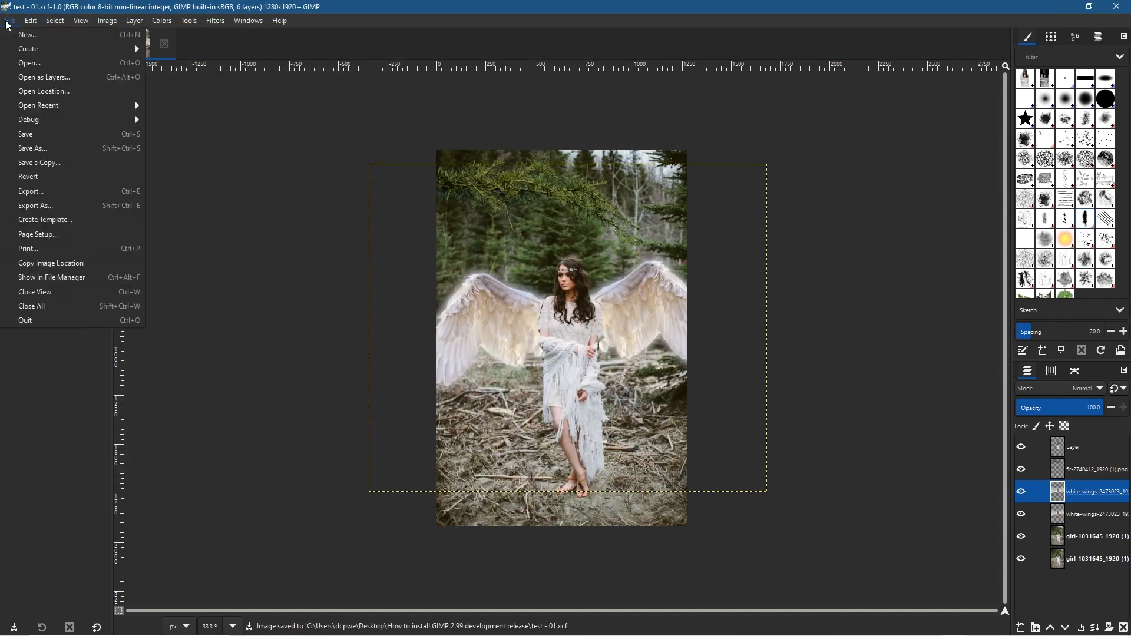
{"action": "left_click", "coordinate": [54, 205]}
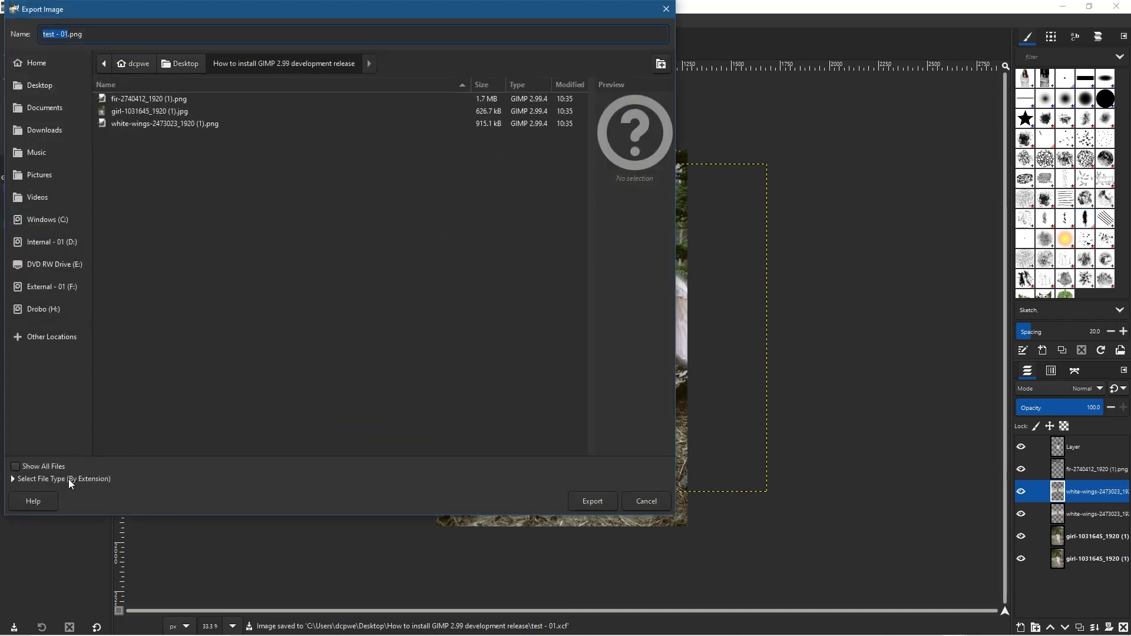
{"action": "left_click", "coordinate": [69, 479]}
{"action": "scroll", "coordinate": [177, 530], "scroll_direction": "down", "scroll_amount": 8}
{"action": "scroll", "coordinate": [170, 556], "scroll_direction": "down", "scroll_amount": 1}
{"action": "left_click", "coordinate": [88, 574]}
{"action": "left_click", "coordinate": [591, 618]}
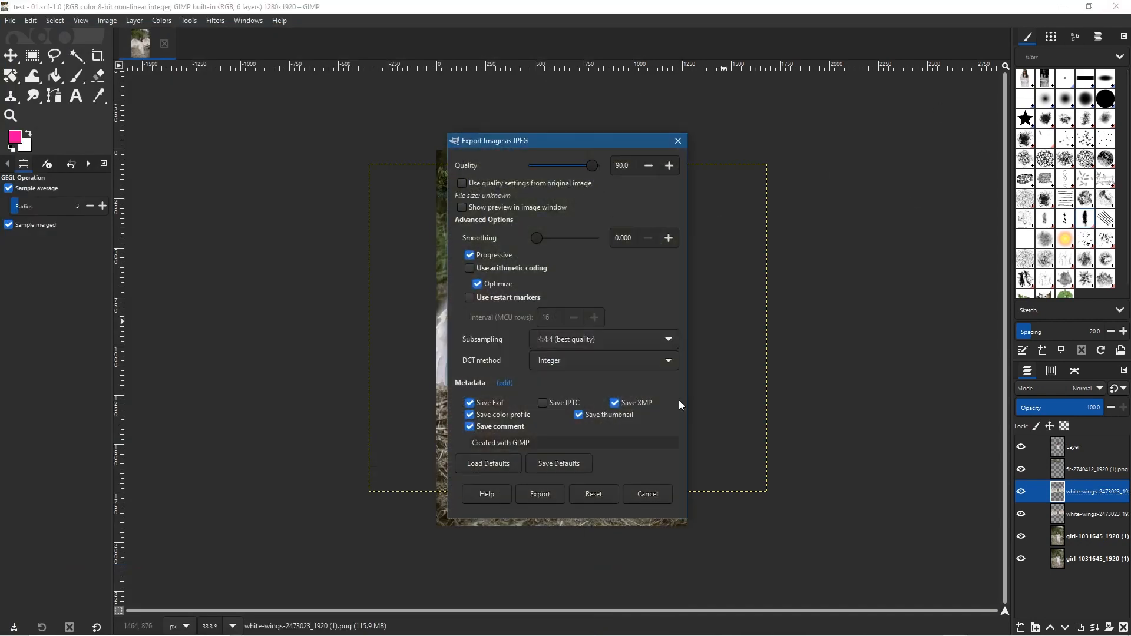
{"action": "left_click", "coordinate": [534, 494]}
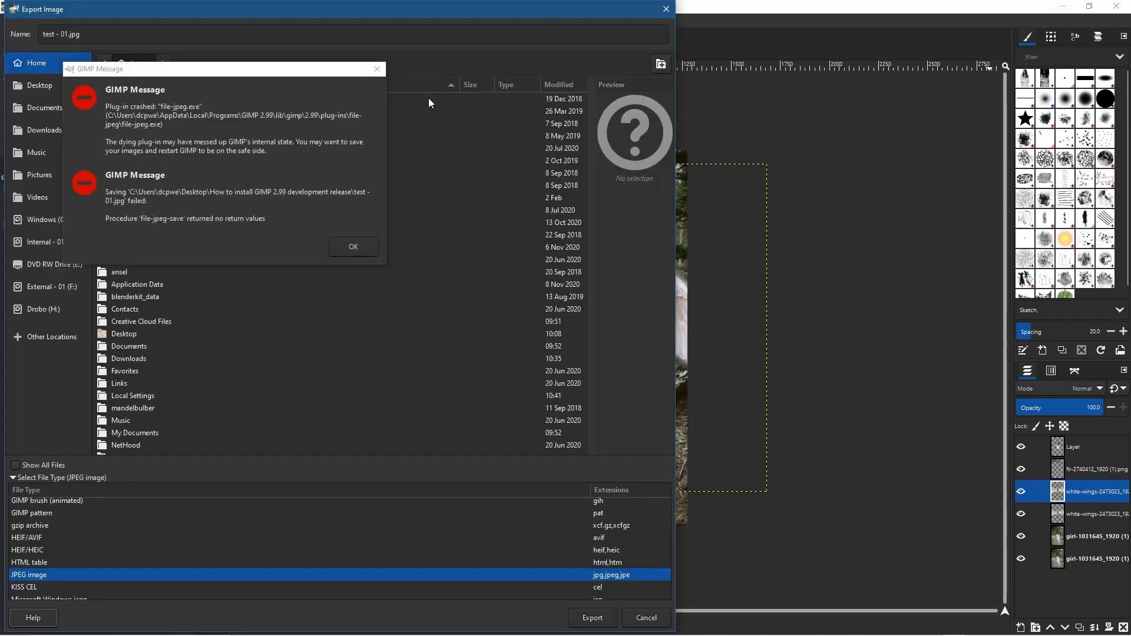
{"action": "left_click_drag", "start_coordinate": [105, 107], "coordinate": [292, 203]}
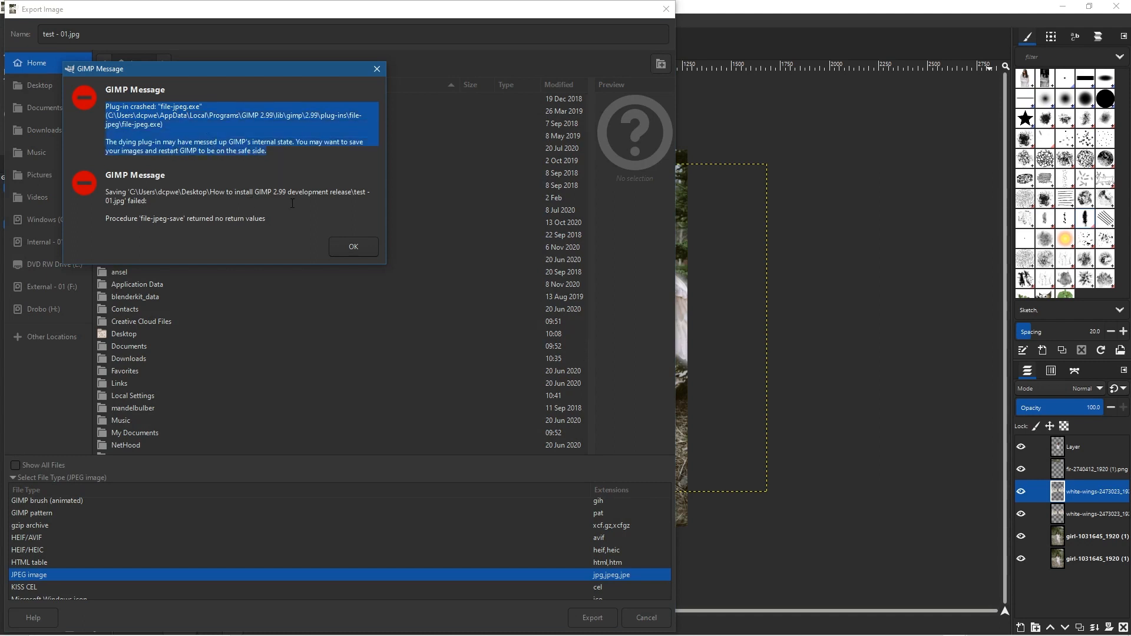
{"action": "left_click", "coordinate": [347, 249]}
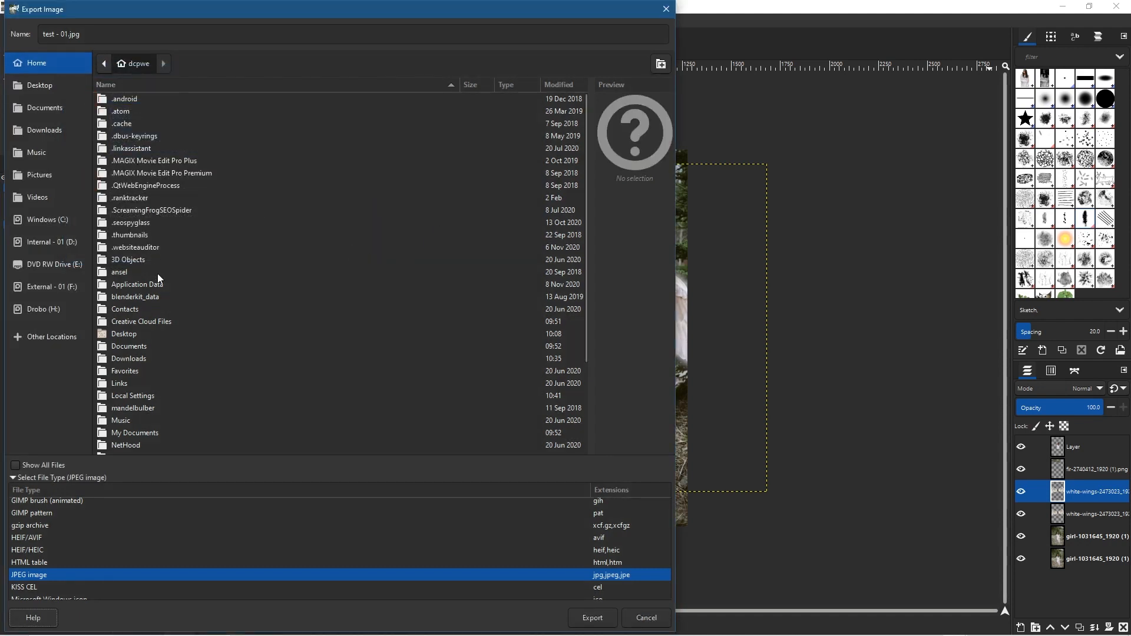
Try to export test - 01.jpg again, this time into the home folder.
{"action": "left_click", "coordinate": [592, 617]}
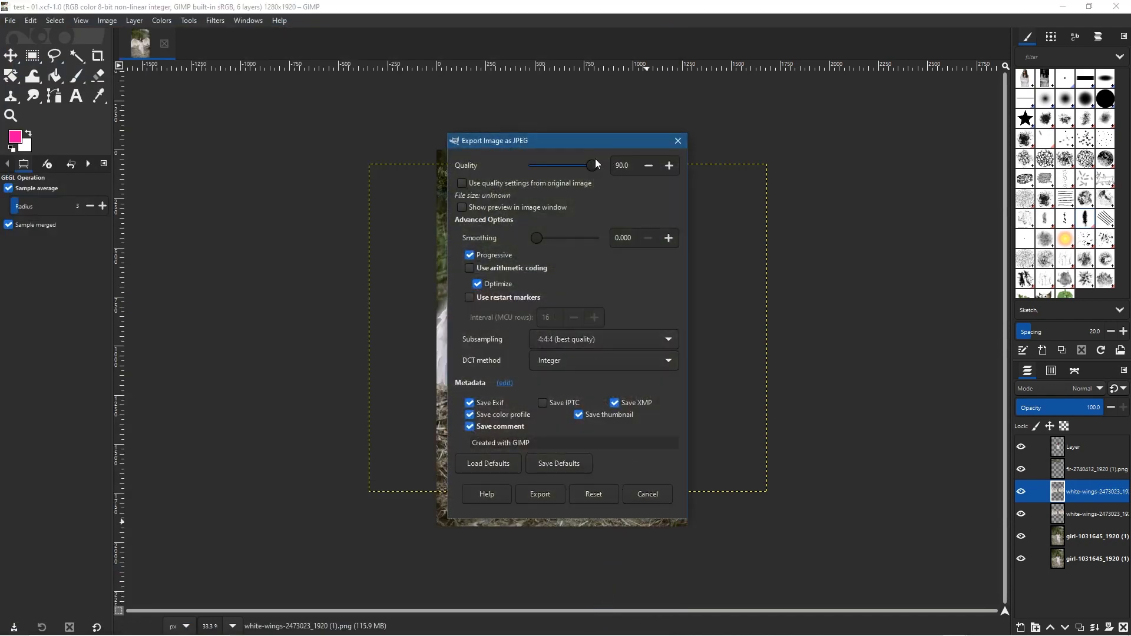
{"action": "left_click", "coordinate": [557, 497]}
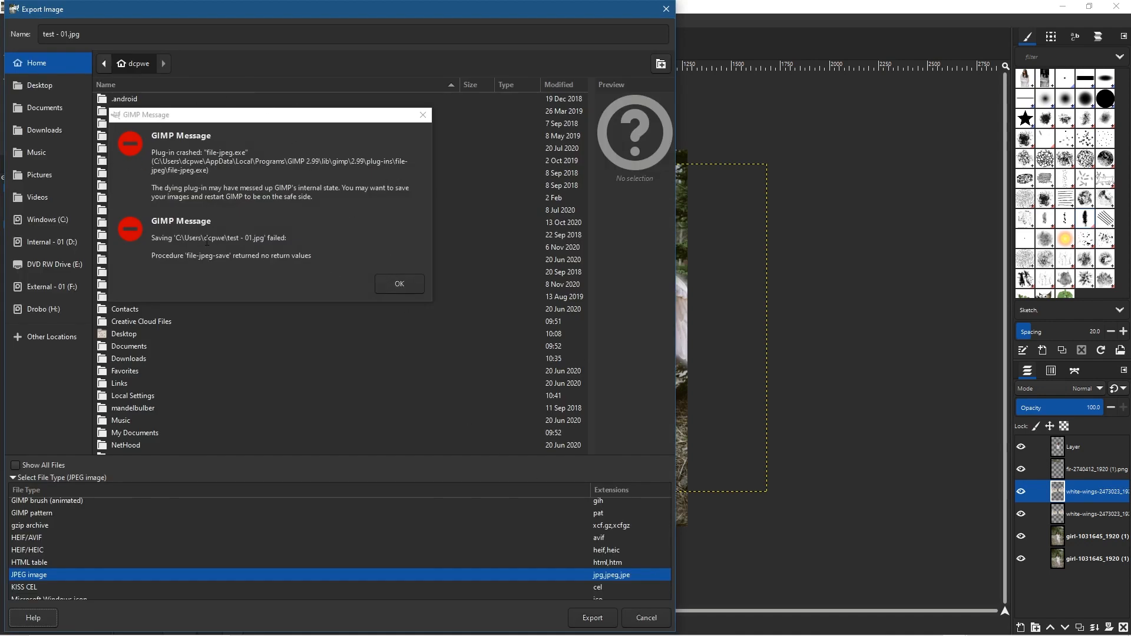
{"action": "left_click", "coordinate": [225, 235]}
{"action": "left_click_drag", "start_coordinate": [225, 235], "coordinate": [285, 238]}
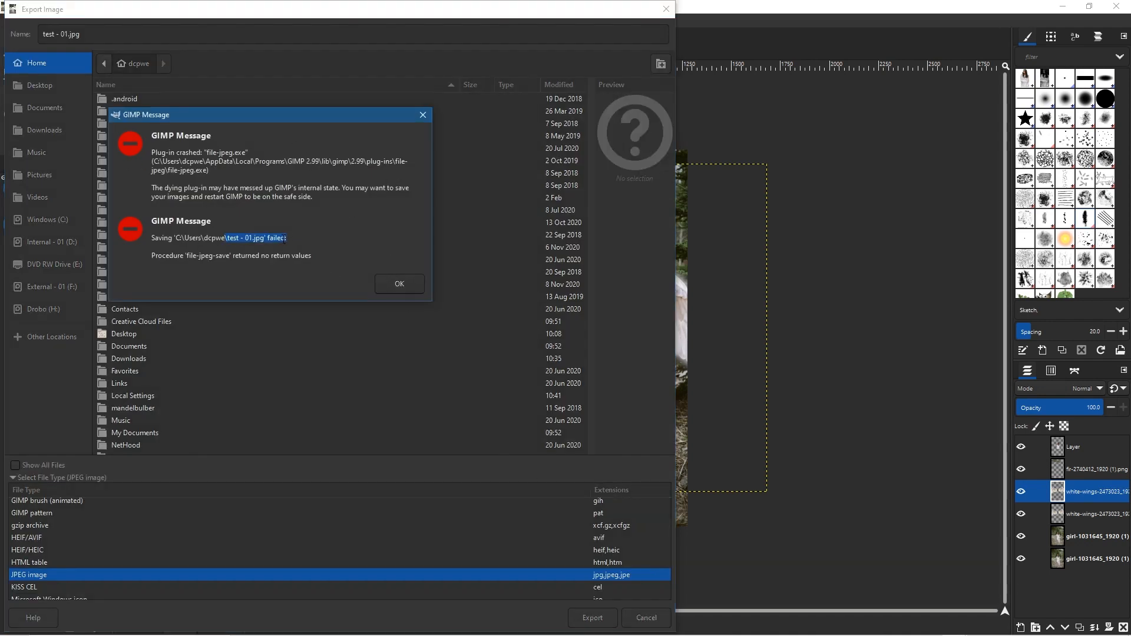
{"action": "left_click", "coordinate": [413, 282]}
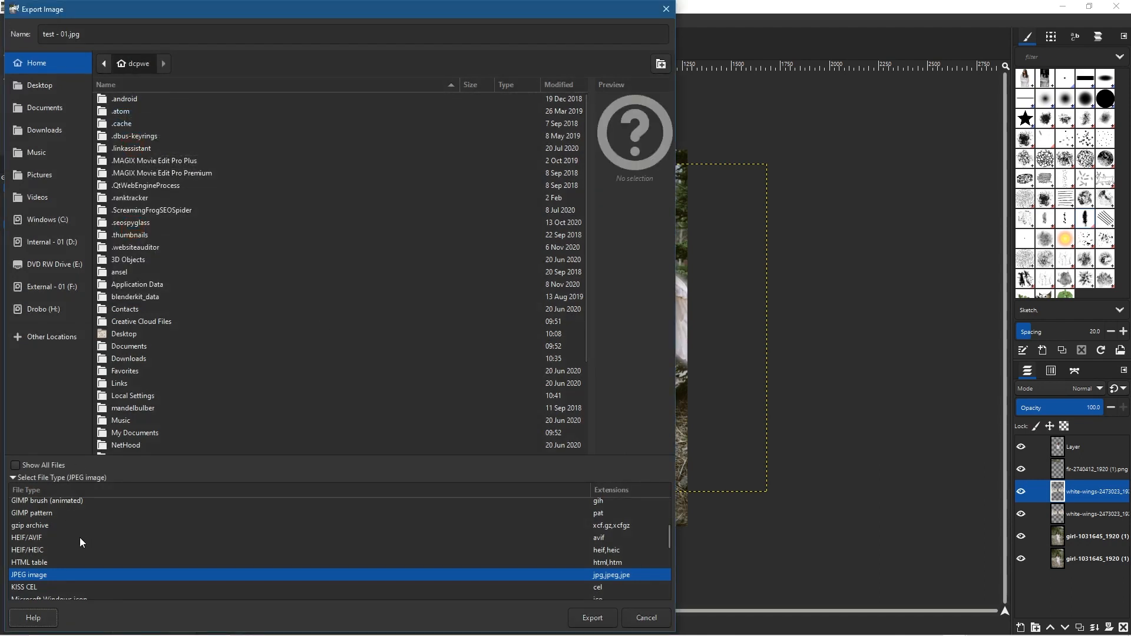
Try to export the composite as the PNG image test - 01.png into the home folder with compression level 9.
{"action": "scroll", "coordinate": [78, 535], "scroll_direction": "down", "scroll_amount": 3}
{"action": "scroll", "coordinate": [80, 546], "scroll_direction": "down", "scroll_amount": 1}
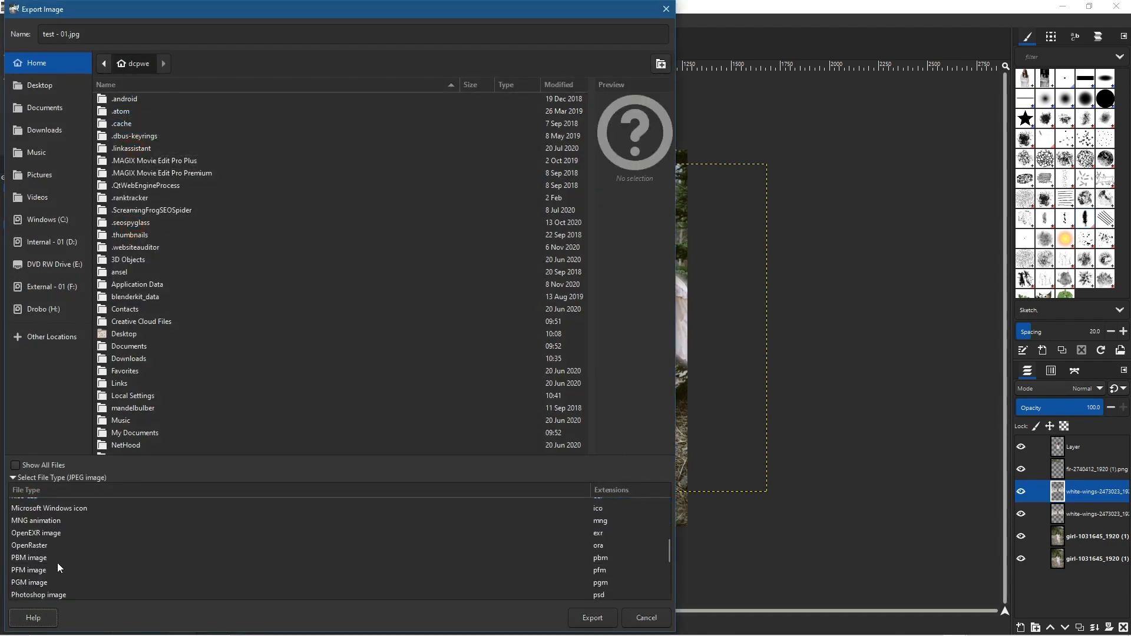
{"action": "scroll", "coordinate": [58, 563], "scroll_direction": "down", "scroll_amount": 2}
{"action": "left_click", "coordinate": [101, 565]}
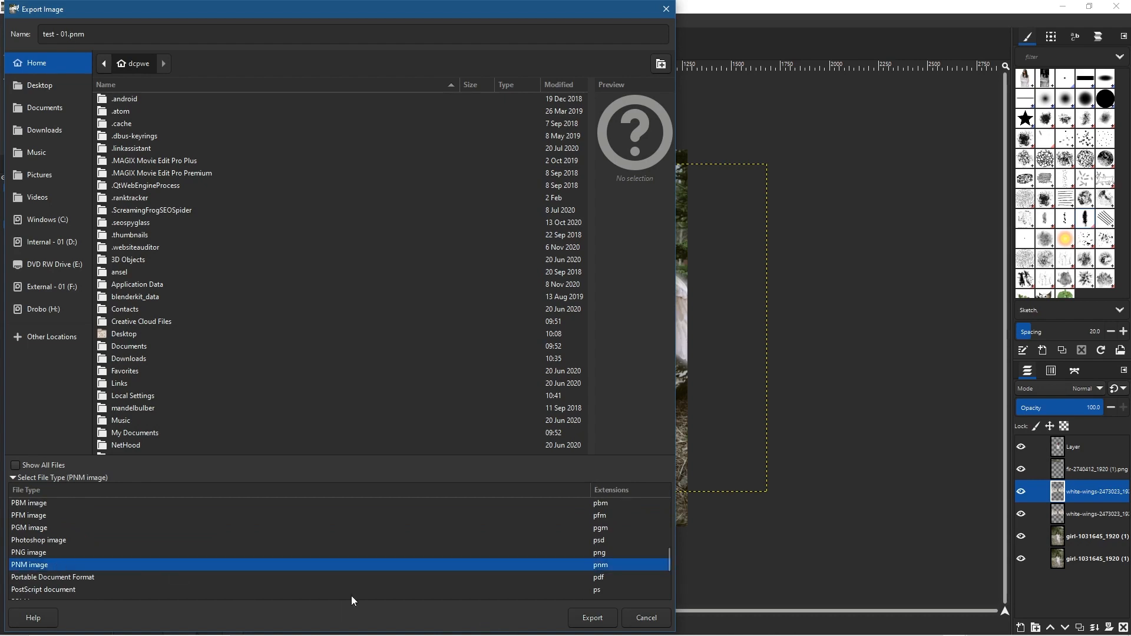
{"action": "left_click", "coordinate": [65, 554]}
{"action": "left_click", "coordinate": [582, 618]}
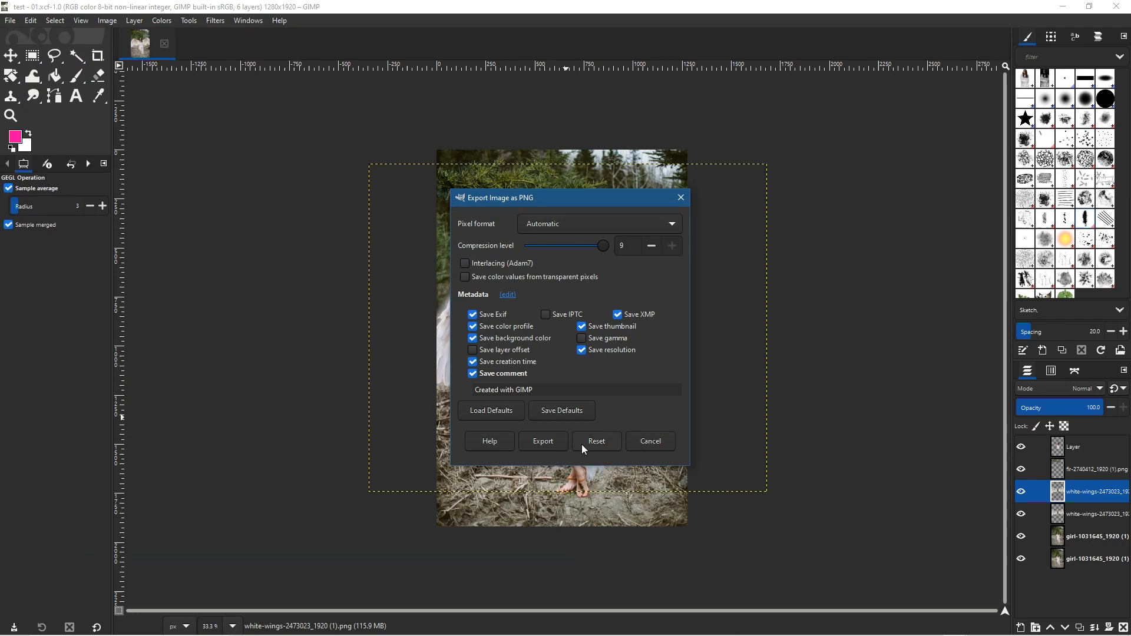
{"action": "left_click", "coordinate": [539, 440]}
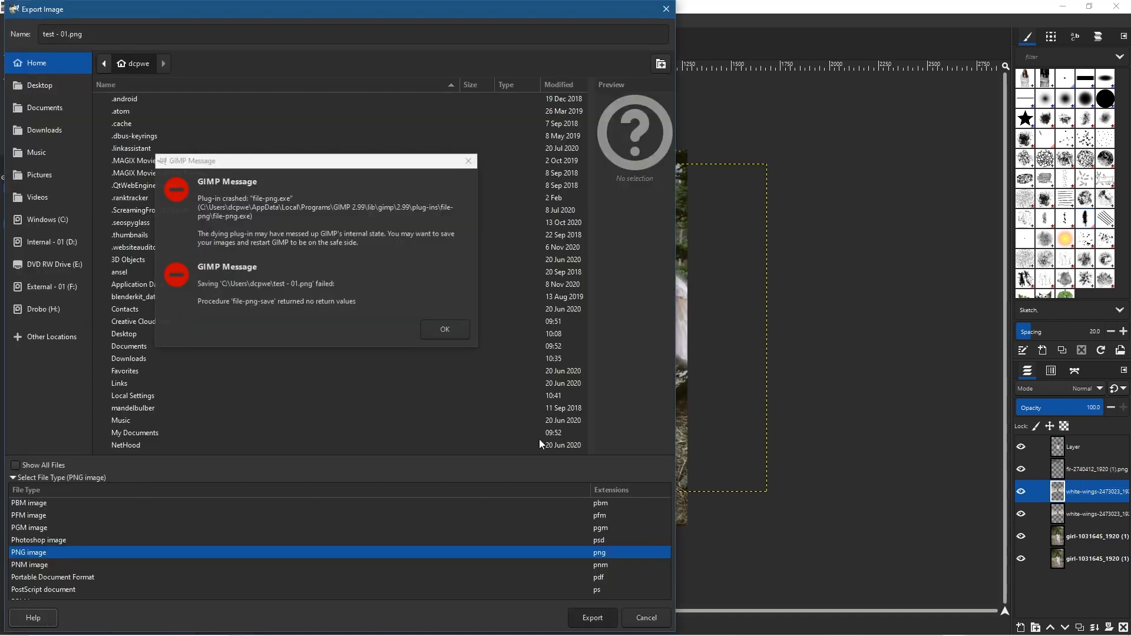
{"action": "left_click", "coordinate": [444, 334]}
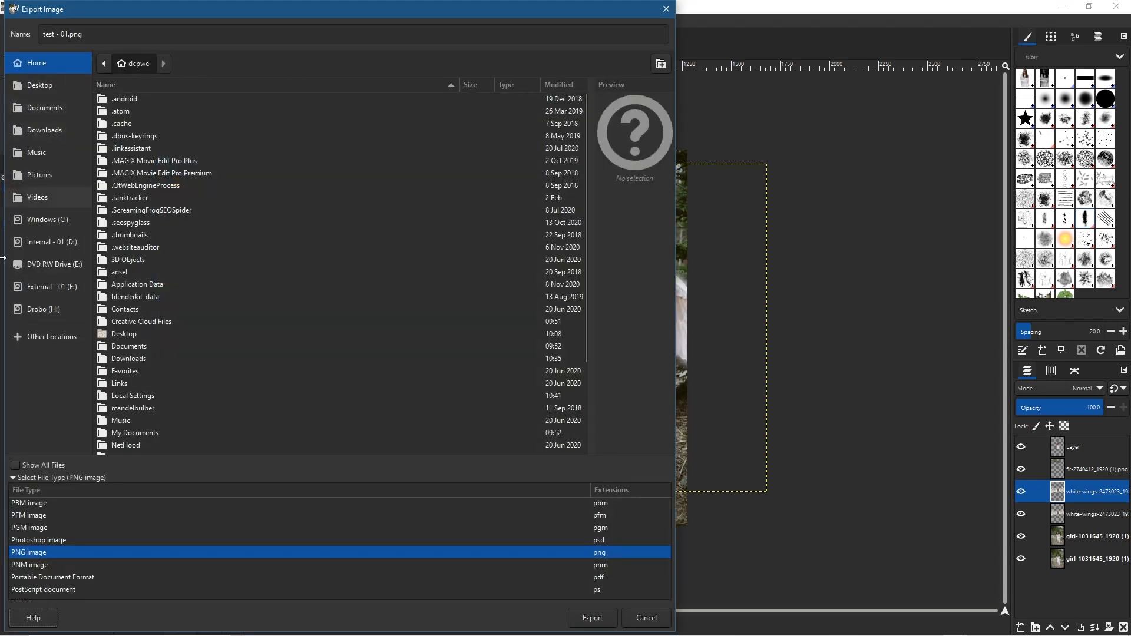
Dismiss the image export and save the composite again to test - 01.xcf.
{"action": "left_click", "coordinate": [668, 9]}
{"action": "left_click", "coordinate": [10, 21]}
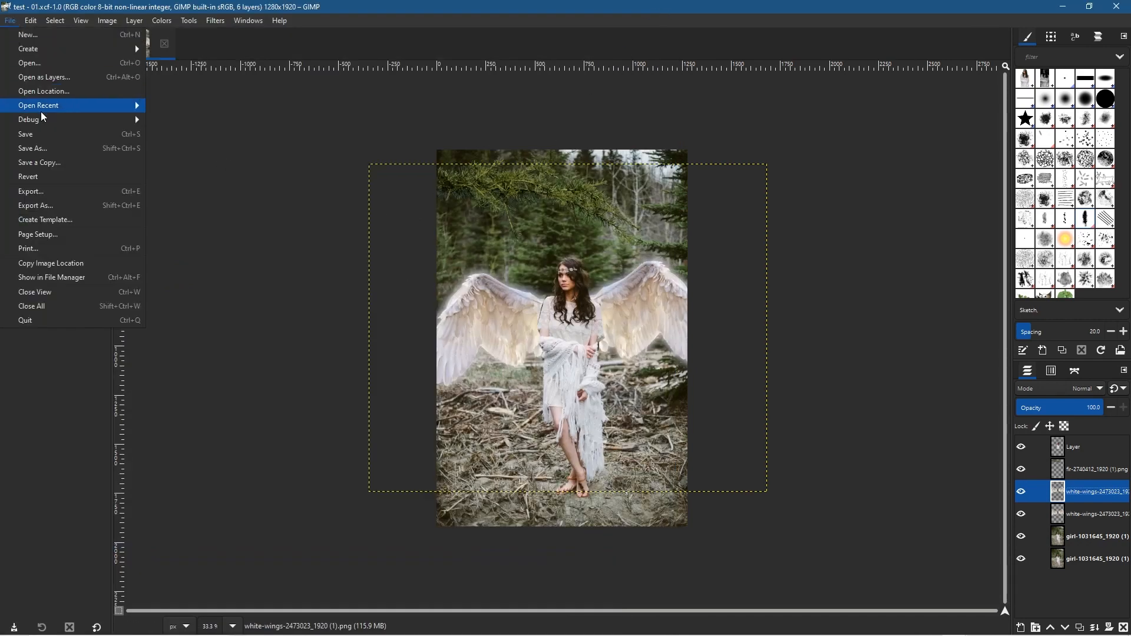
{"action": "left_click", "coordinate": [41, 134]}
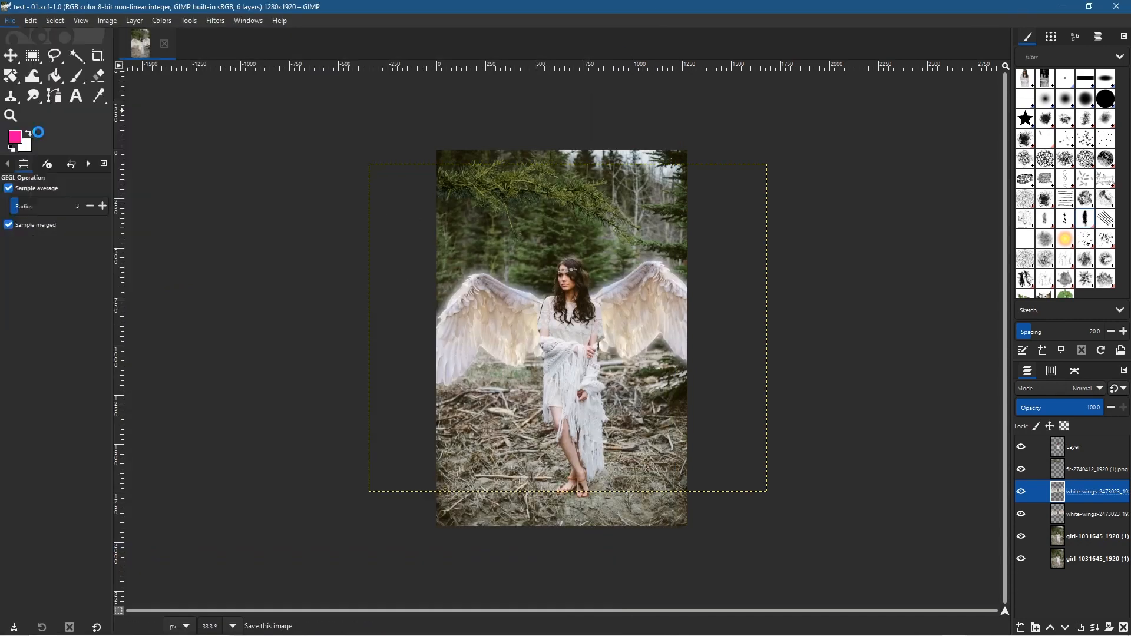
Quit GIMP and dismiss its leftover output console.
{"action": "left_click", "coordinate": [1116, 6]}
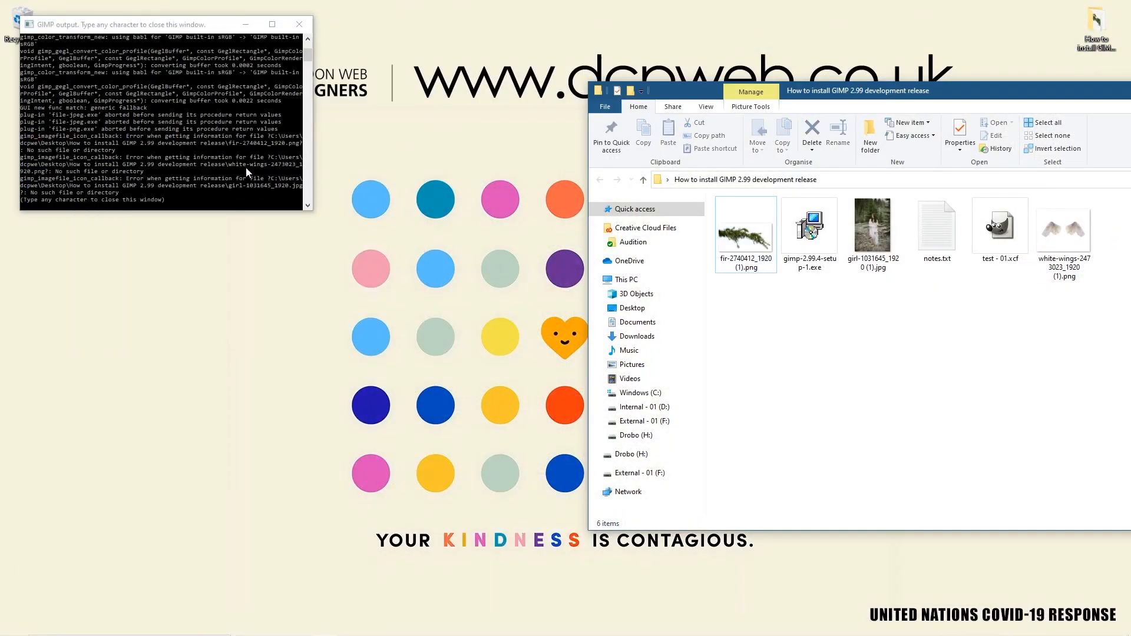
{"action": "left_click_drag", "start_coordinate": [188, 24], "coordinate": [205, 35]}
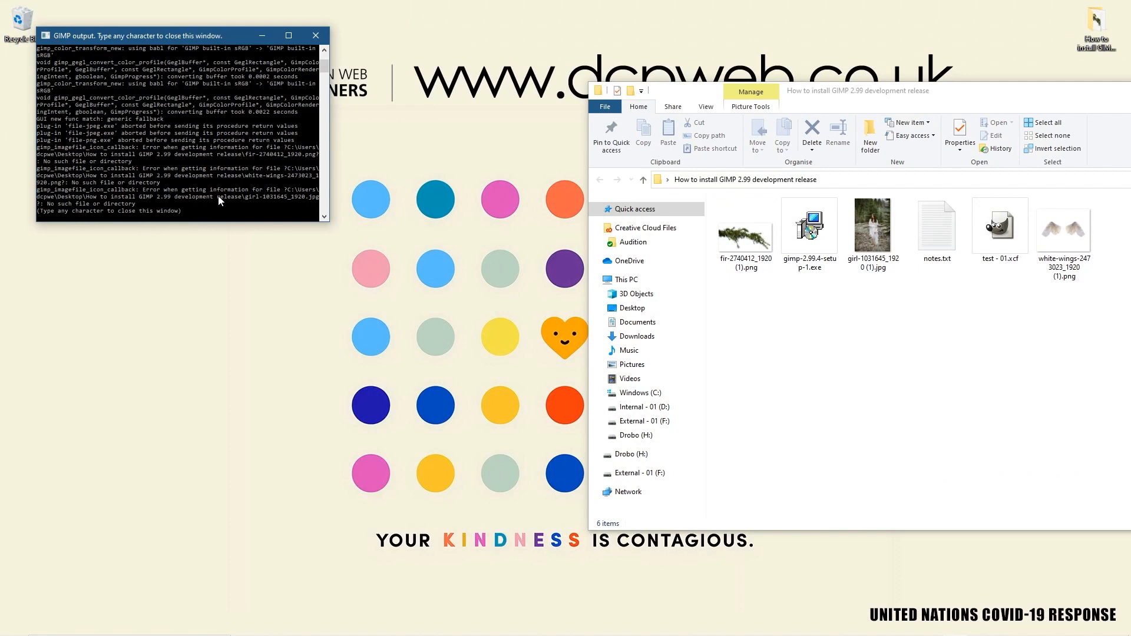
{"action": "key", "text": "Return"}
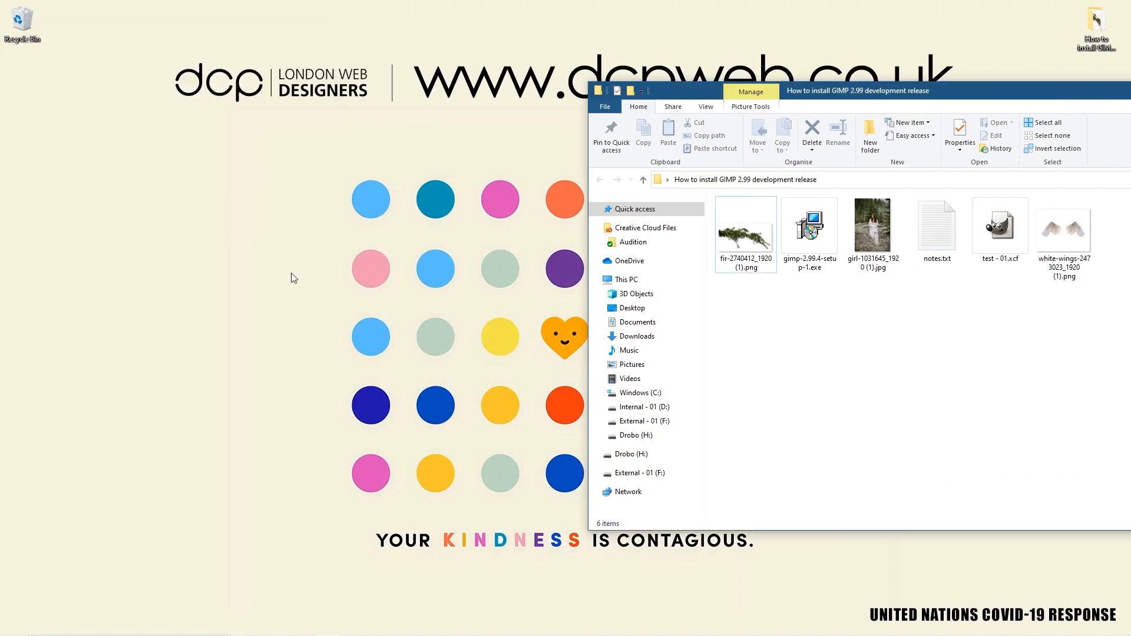
Check the project folder for the saved test - 01.xcf file and close the folder window.
{"action": "left_click_drag", "start_coordinate": [946, 90], "coordinate": [608, 90]}
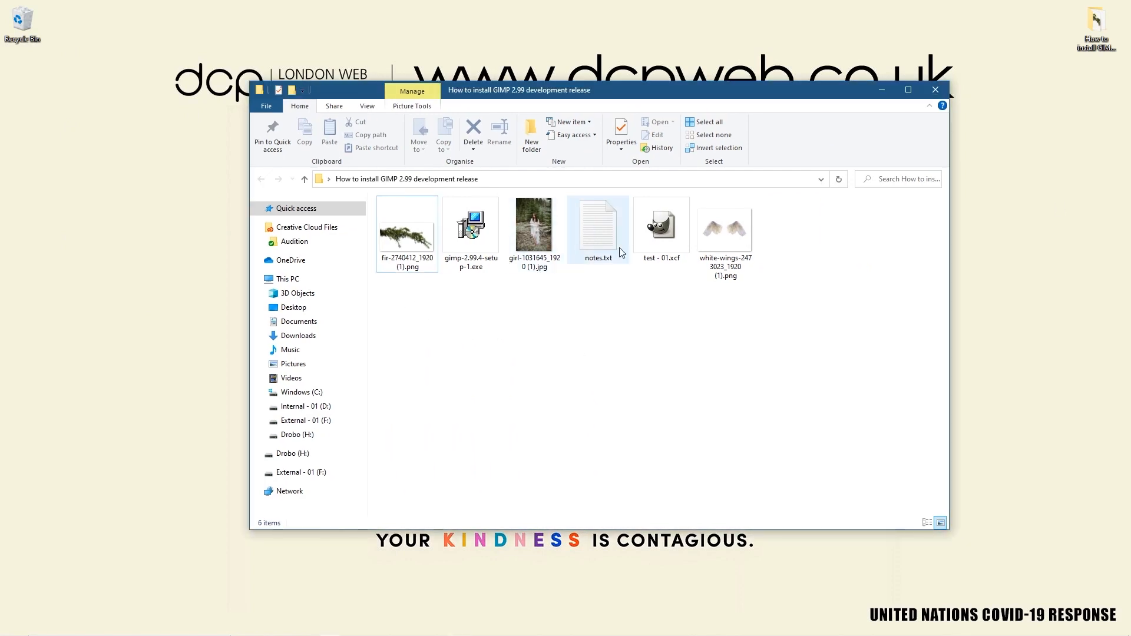
{"action": "left_click", "coordinate": [674, 259]}
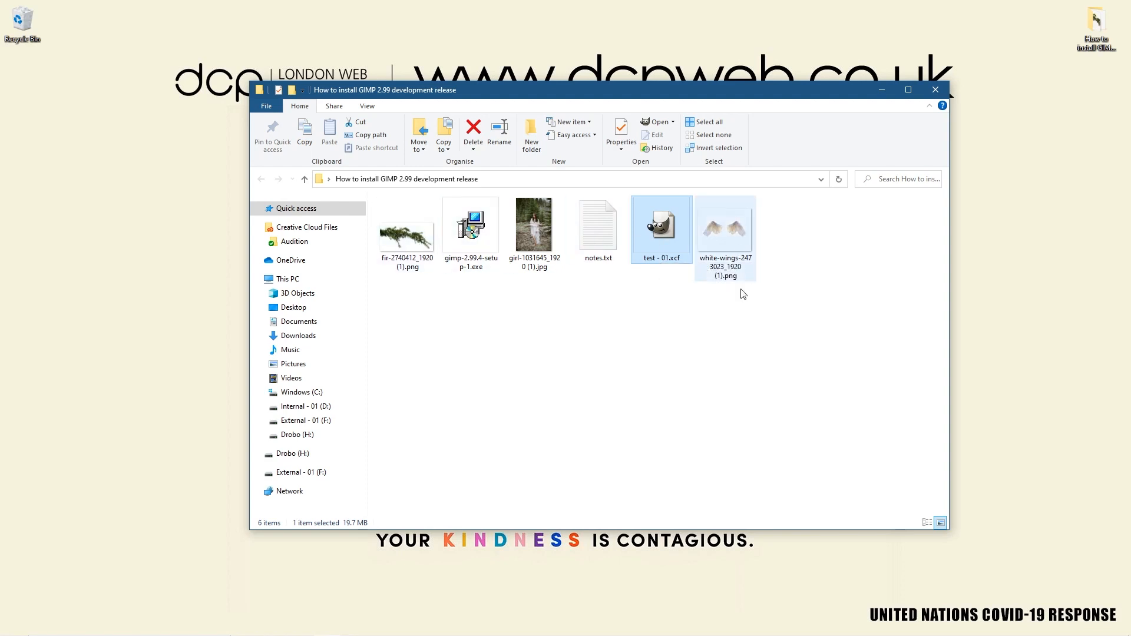
{"action": "left_click", "coordinate": [698, 439]}
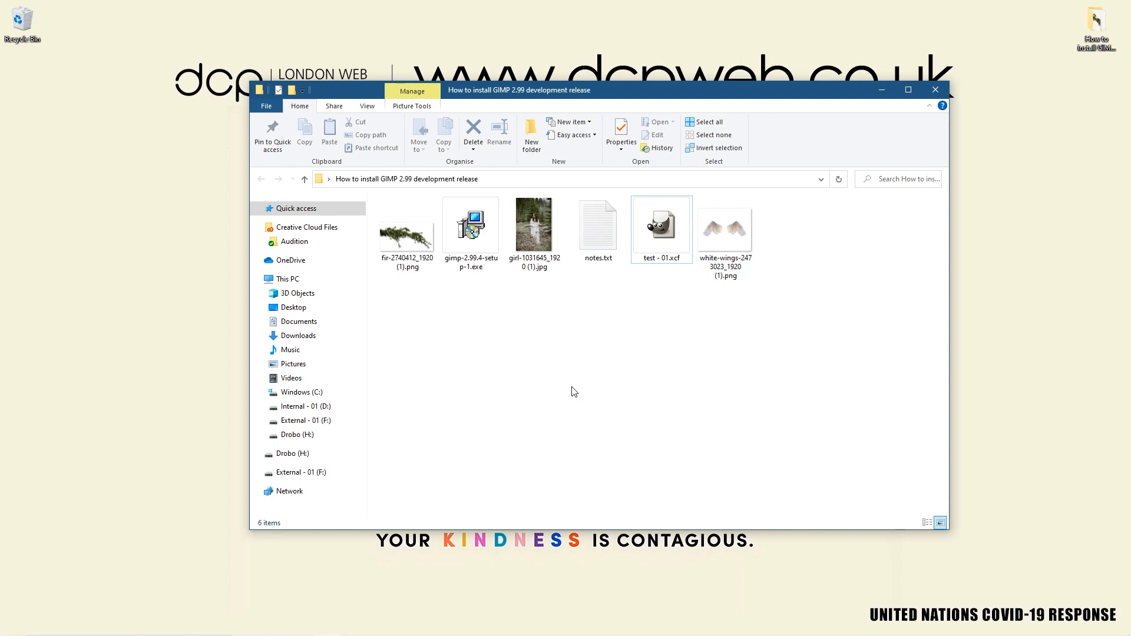
{"action": "left_click", "coordinate": [934, 92]}
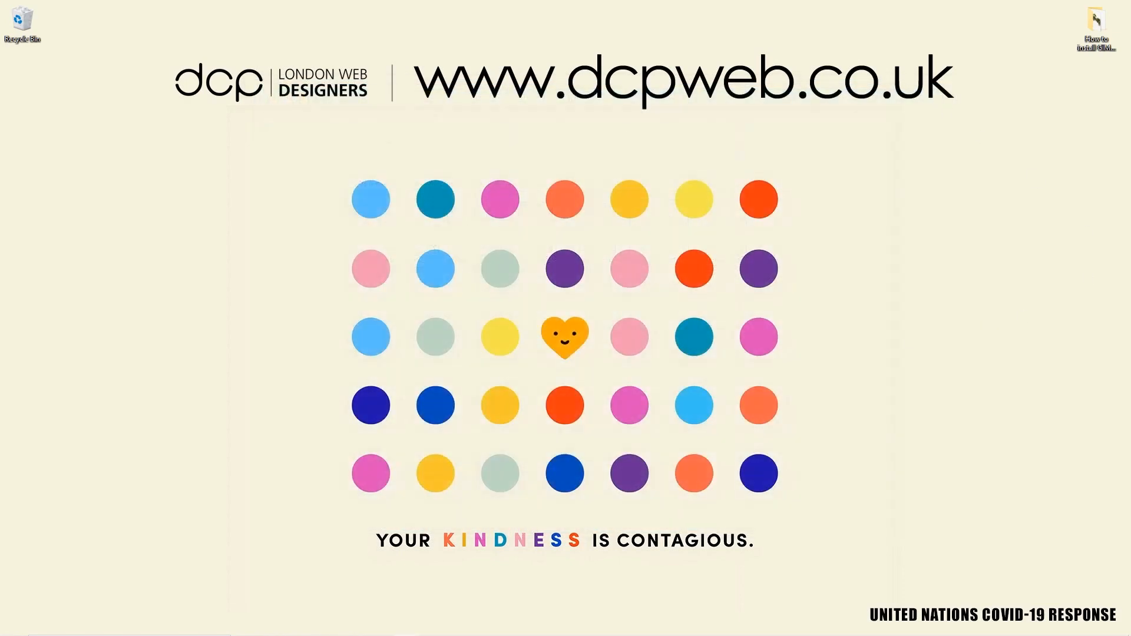